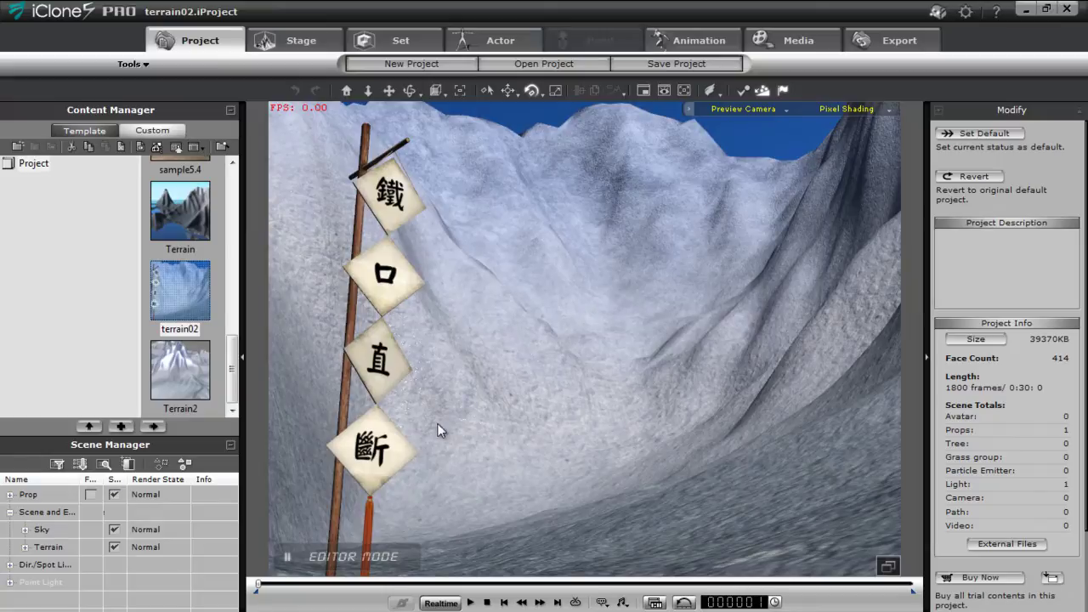
right_drag(630, 363, 631, 407)
click(456, 381)
middle_drag(630, 408, 611, 428)
click(612, 420)
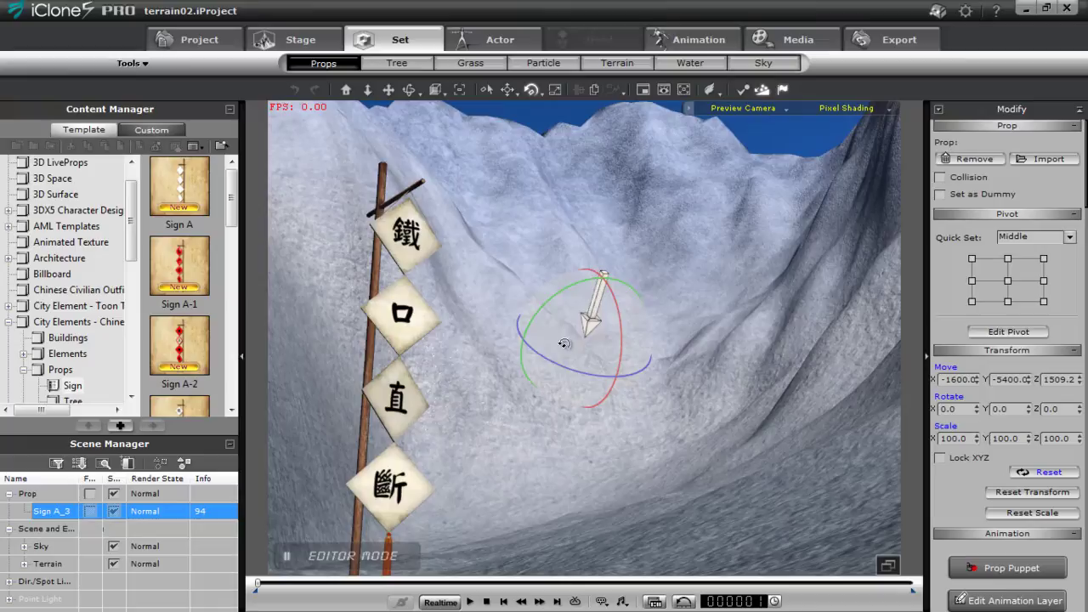
mouse_move(562, 324)
mouse_down()
mouse_move(536, 323)
mouse_move(553, 316)
mouse_move(562, 343)
mouse_move(553, 328)
mouse_move(565, 310)
mouse_move(547, 307)
mouse_move(567, 338)
mouse_up()
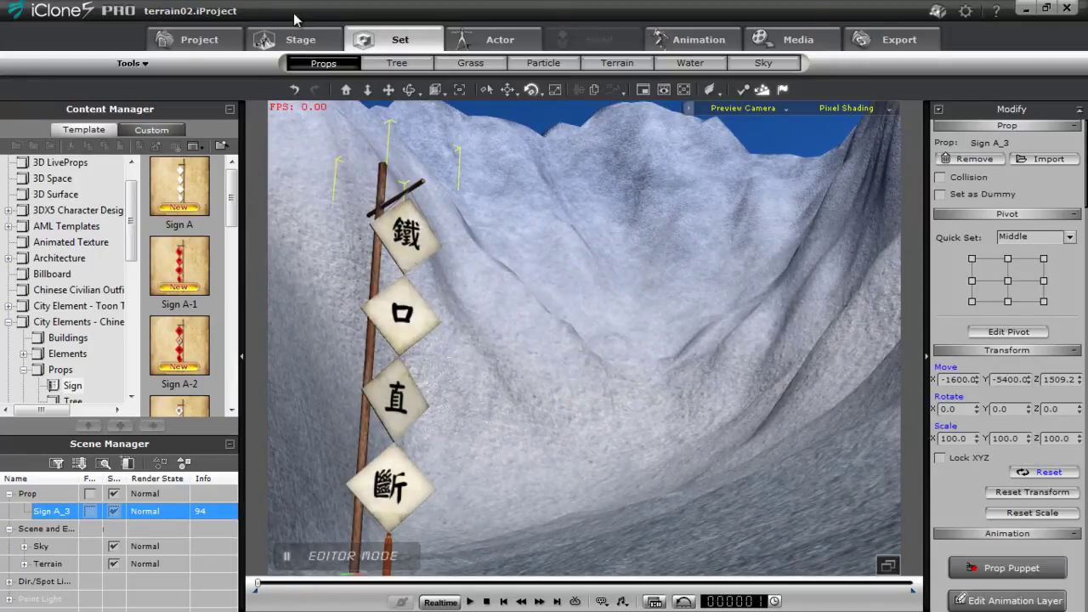
Apply the IBL Blizzard atmosphere template to the mountain scene
click(310, 38)
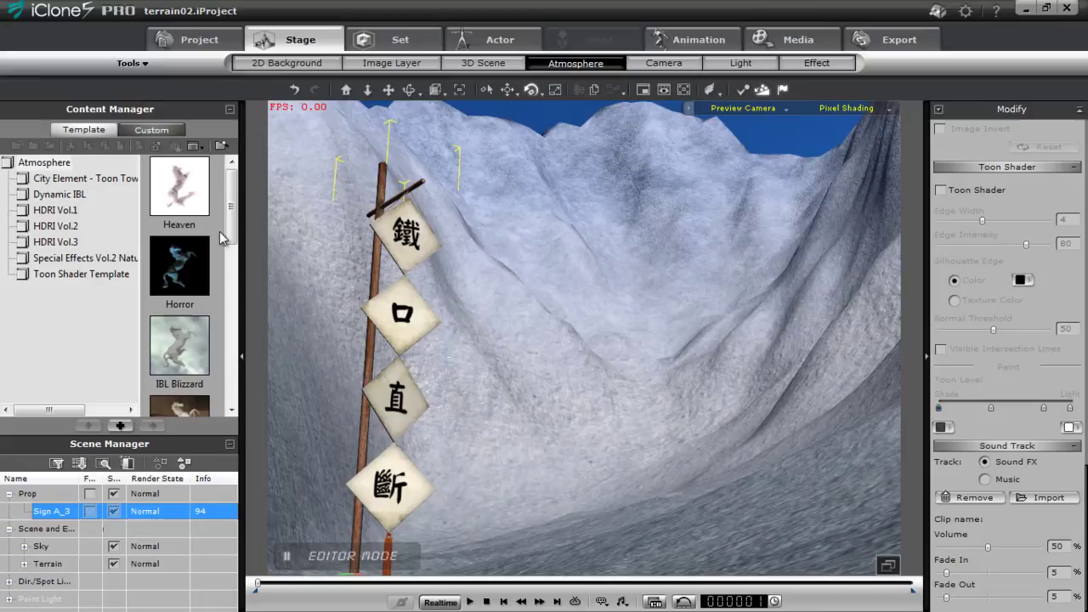
drag(238, 215, 239, 251)
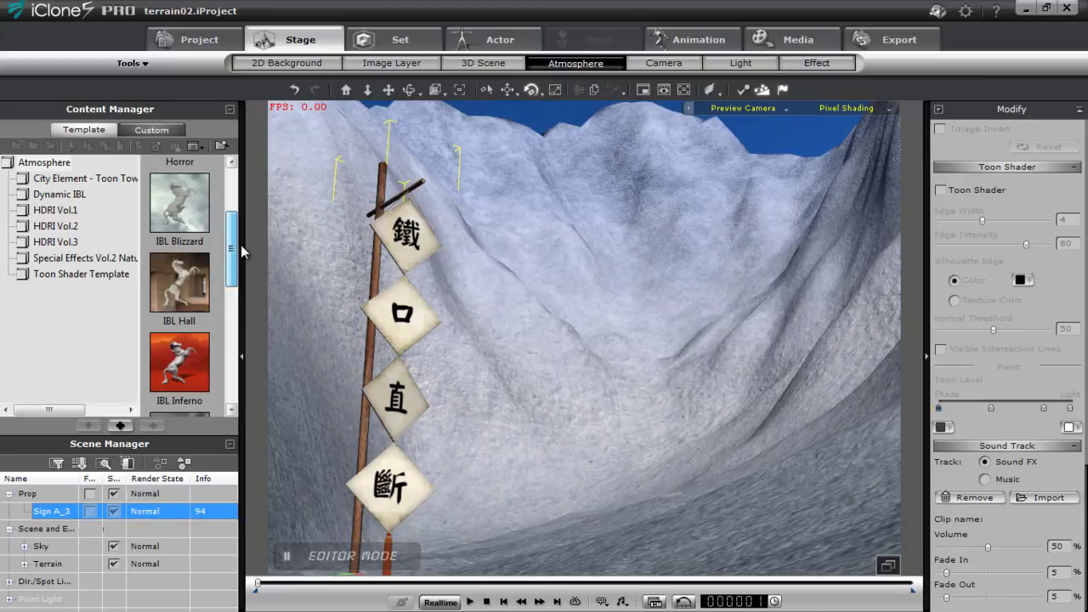
drag(233, 251, 221, 228)
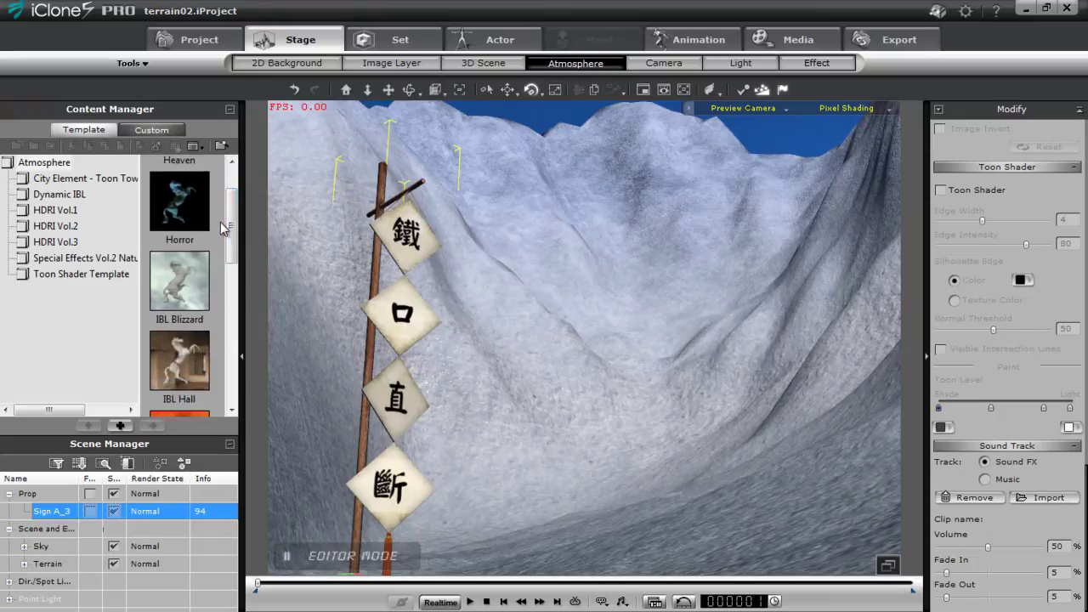
double_click(189, 283)
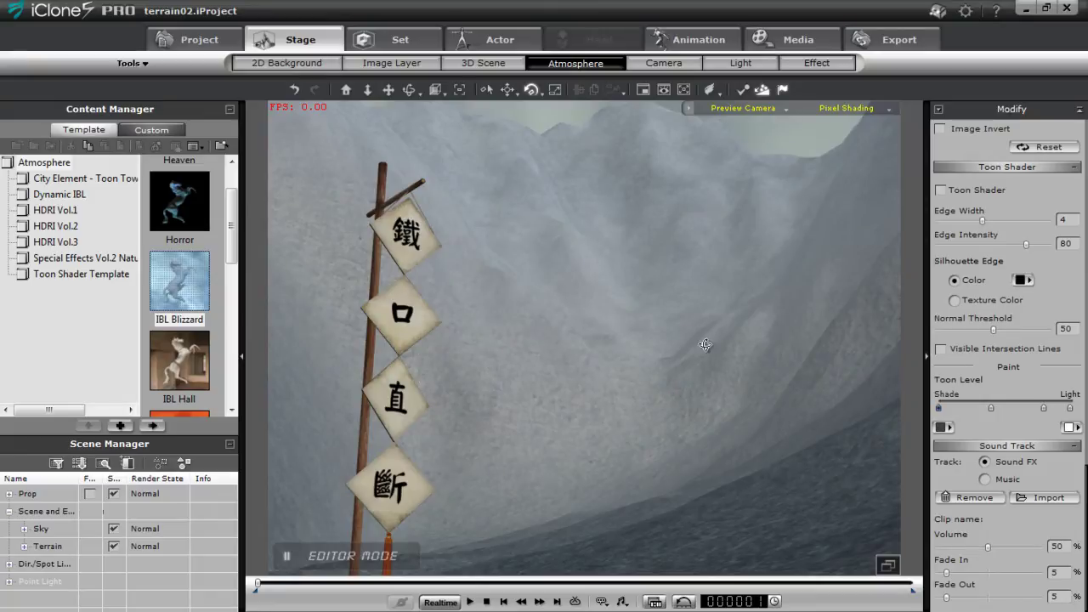
Enable Ambient Occlusion in the scene's atmosphere settings
drag(704, 344, 567, 299)
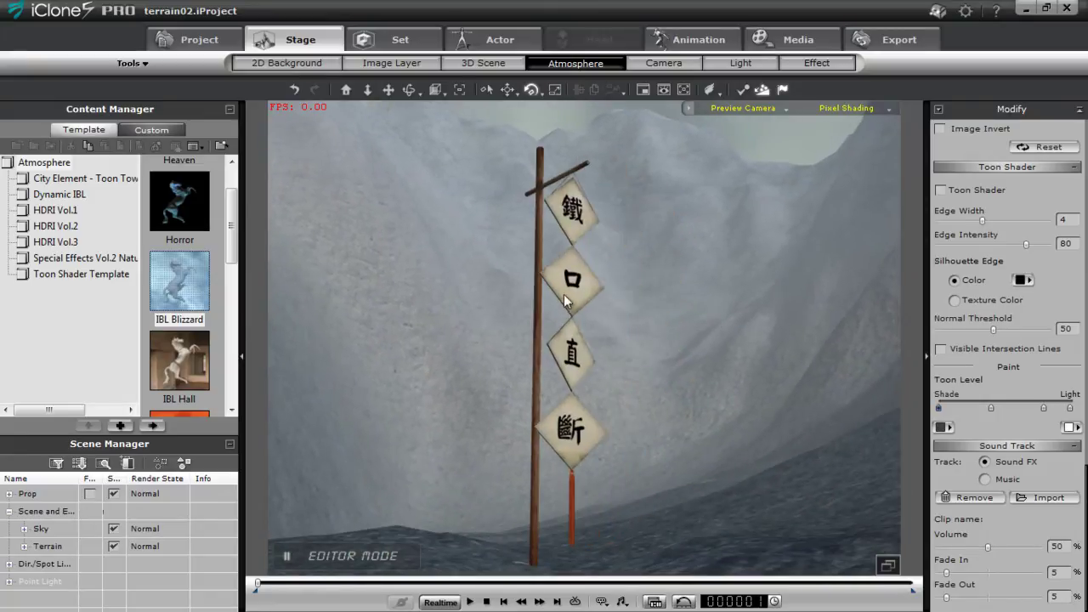
click(561, 289)
drag(724, 244, 600, 553)
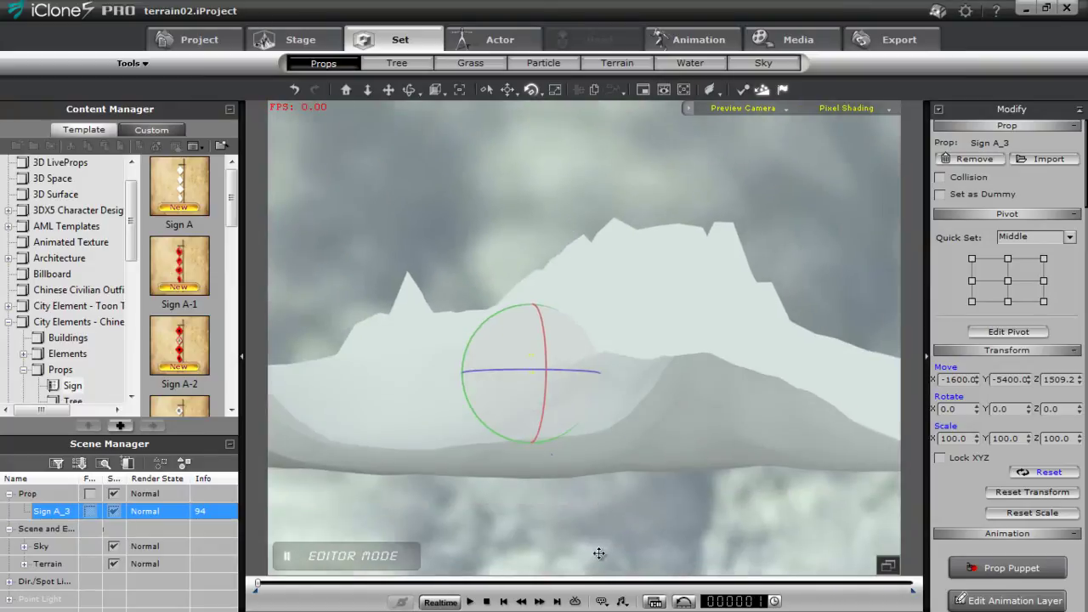
drag(666, 444, 538, 179)
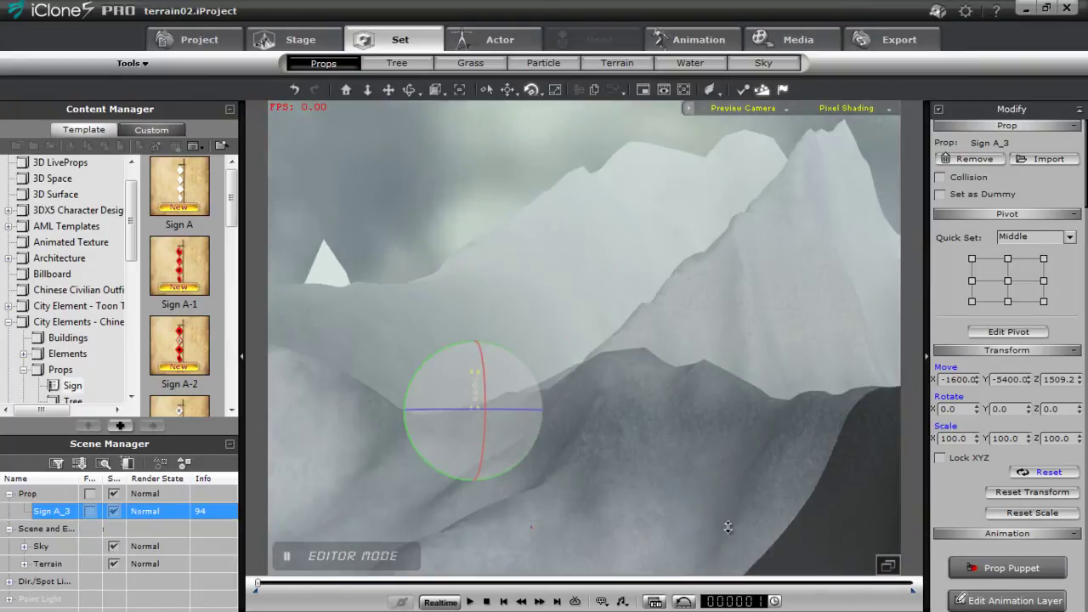
drag(726, 524, 786, 446)
drag(469, 326, 407, 388)
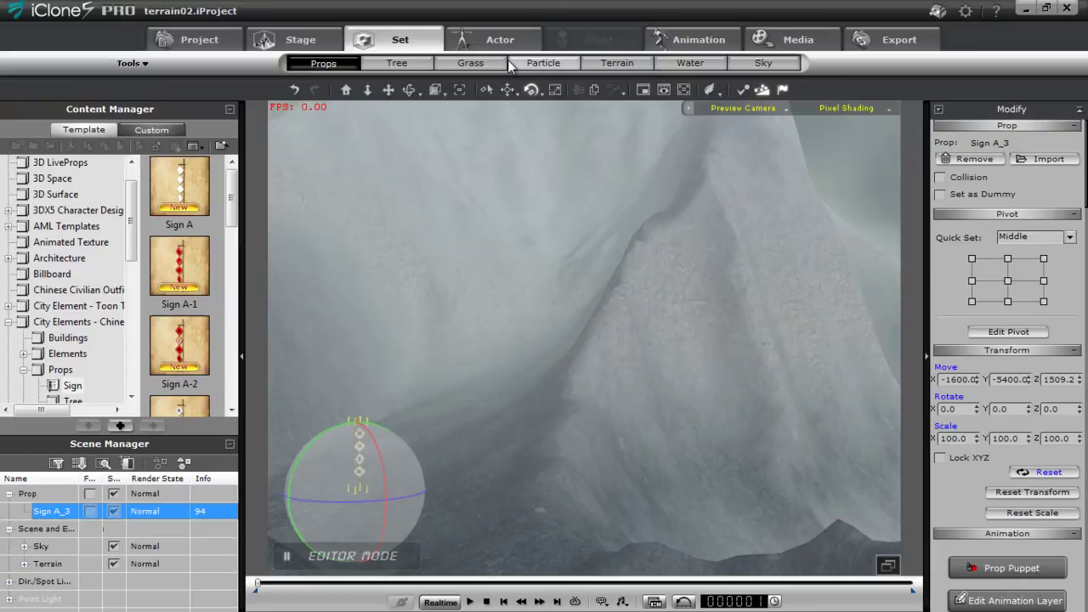
click(297, 39)
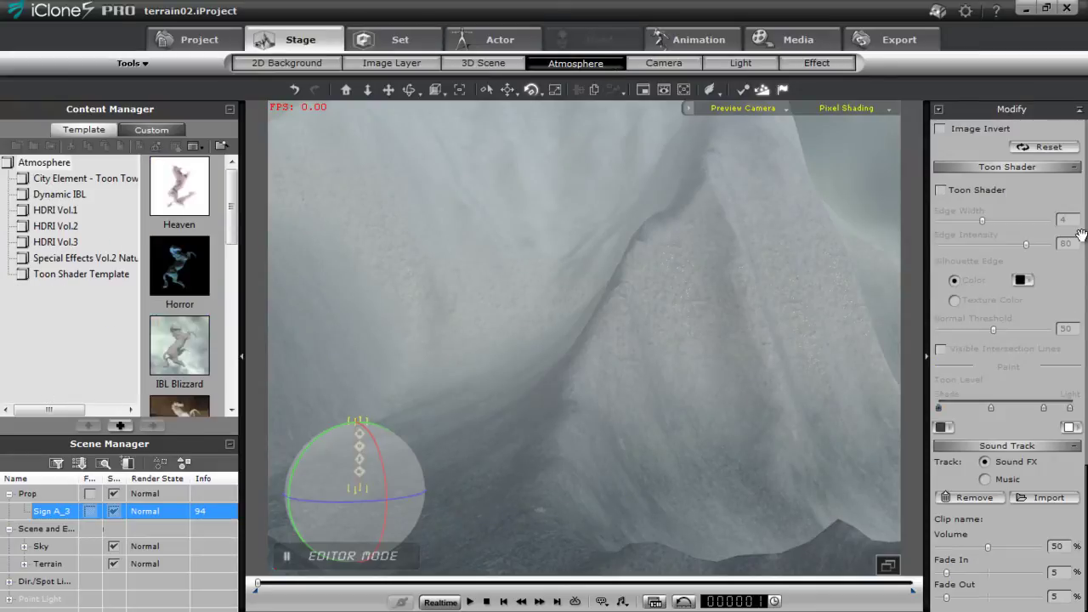
drag(1085, 495, 1085, 107)
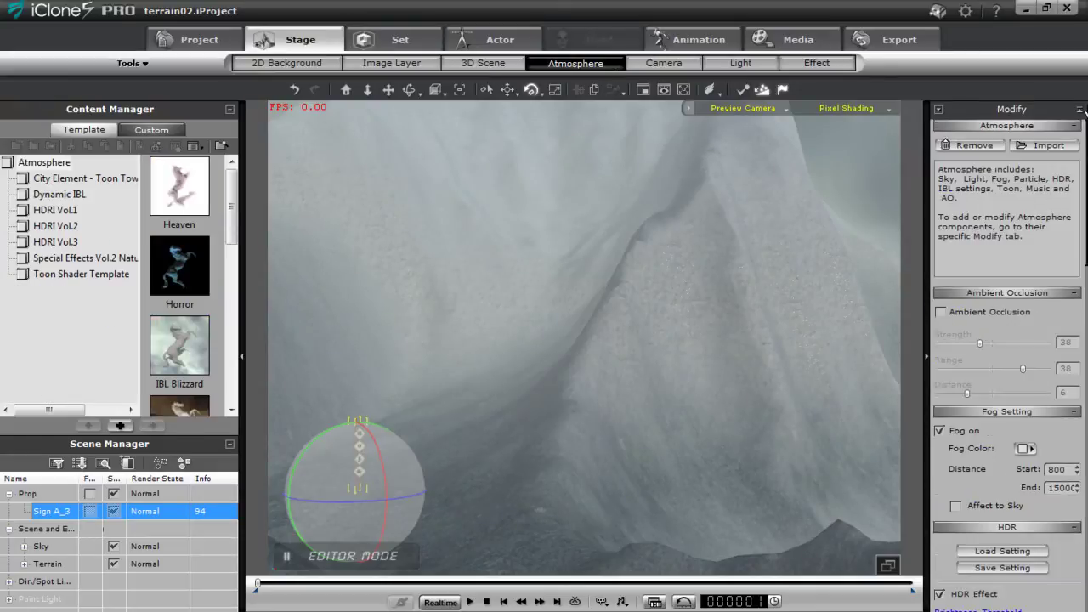
click(940, 312)
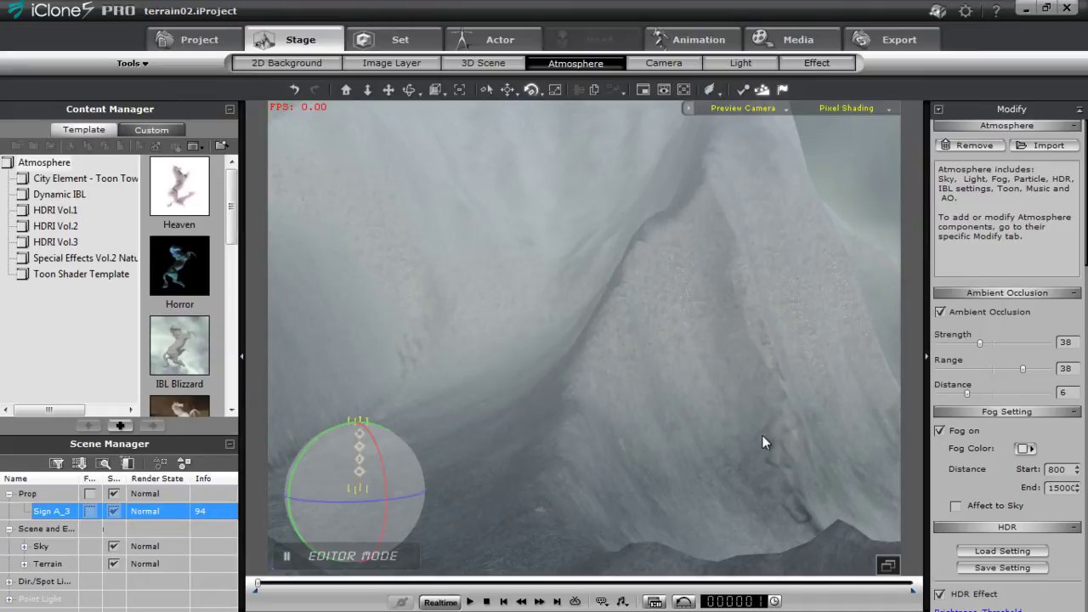
Set the Ambient Occlusion strength to 36, range to 28 and distance to 8
right_drag(763, 436, 666, 473)
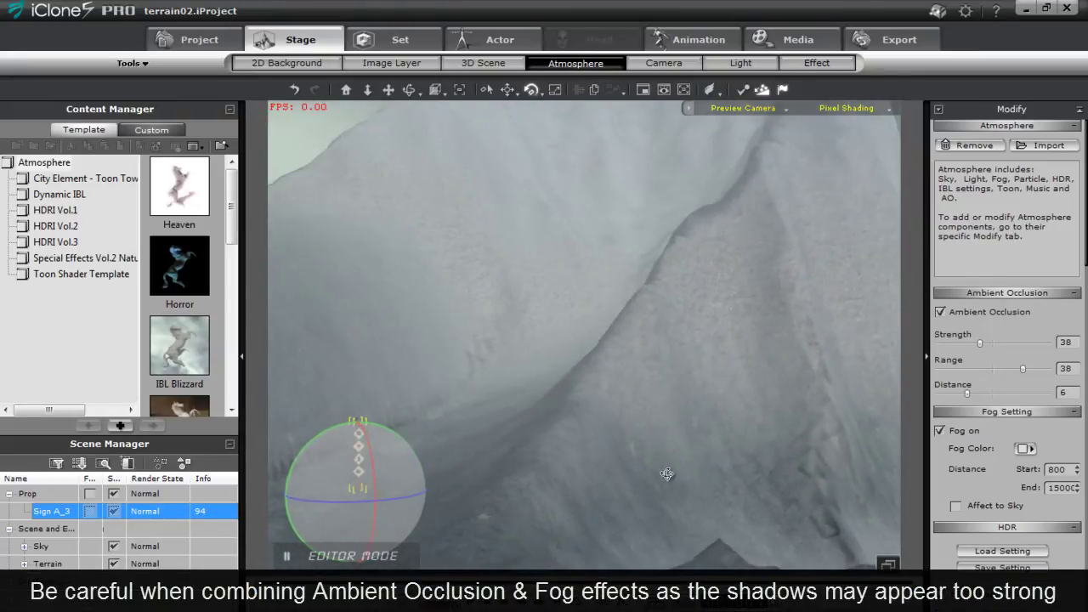
drag(977, 341, 952, 345)
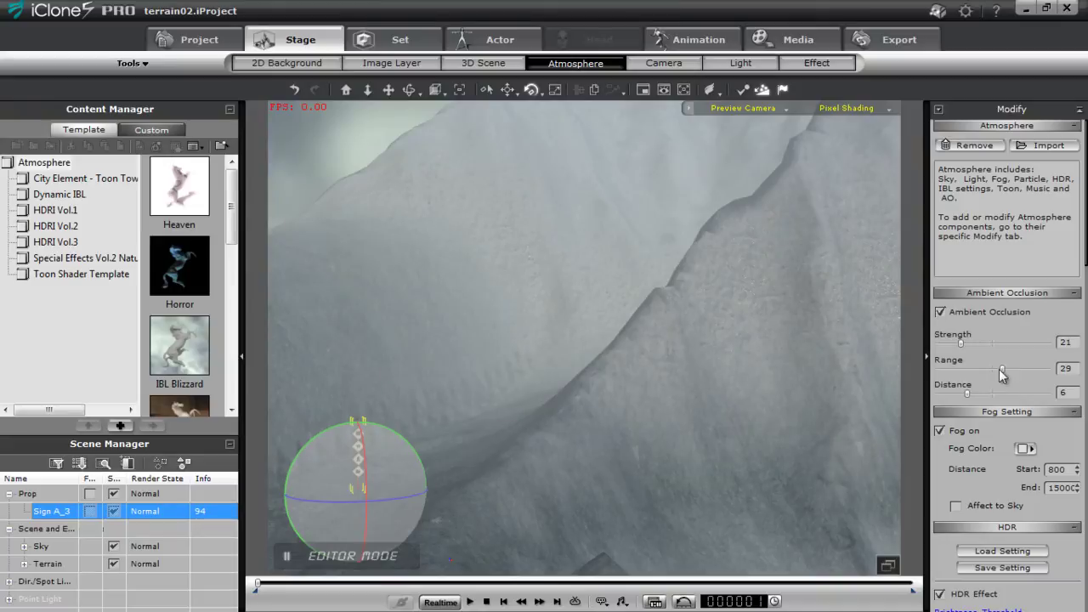
drag(1002, 375, 998, 376)
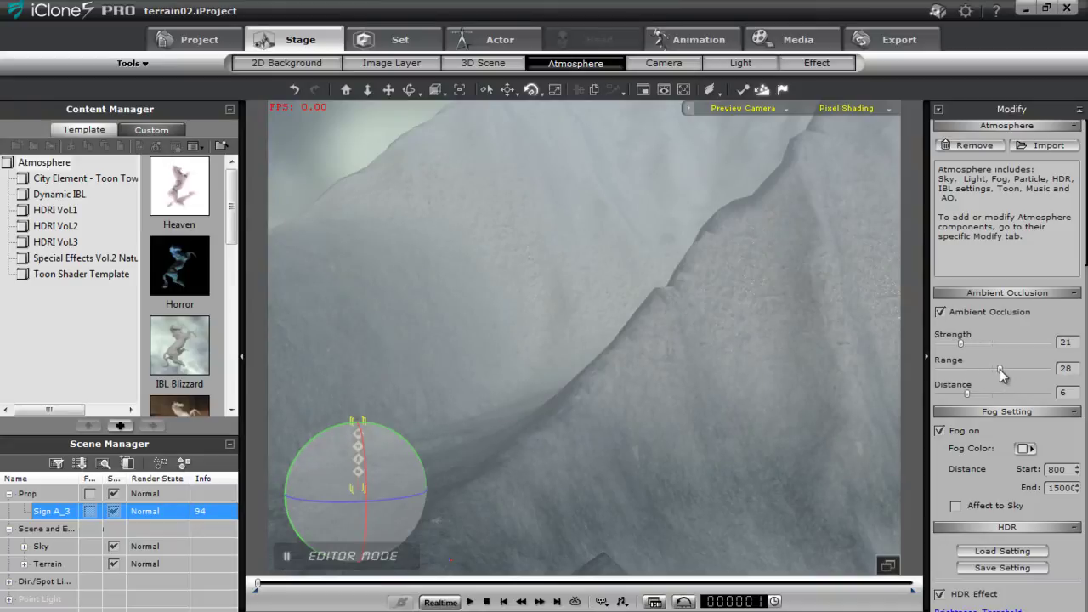
mouse_move(968, 395)
mouse_down()
mouse_move(947, 399)
mouse_move(973, 399)
mouse_up()
mouse_move(964, 346)
mouse_down()
mouse_move(987, 349)
mouse_move(978, 349)
mouse_up()
Turn the fog off and back on to compare its effect on the whole mountain terrain
scroll(633, 379, down, 2)
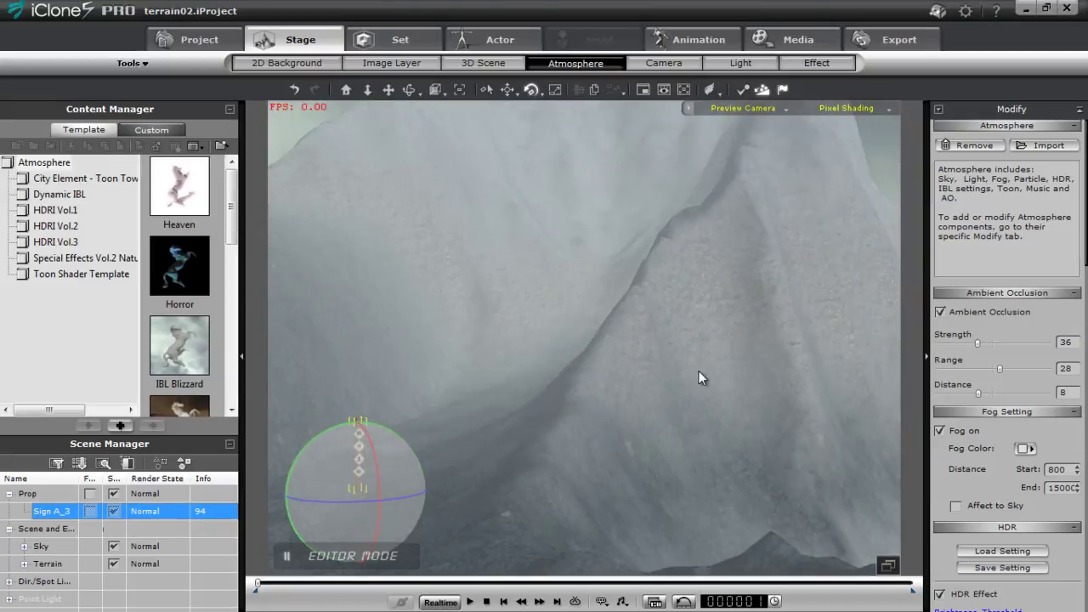
scroll(651, 321, down, 3)
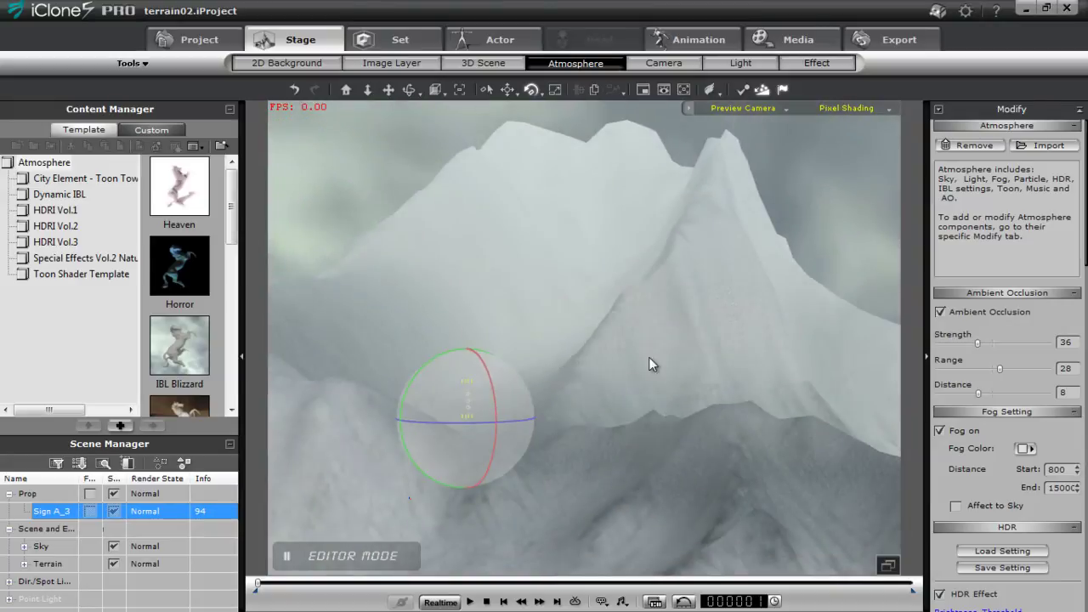
click(939, 431)
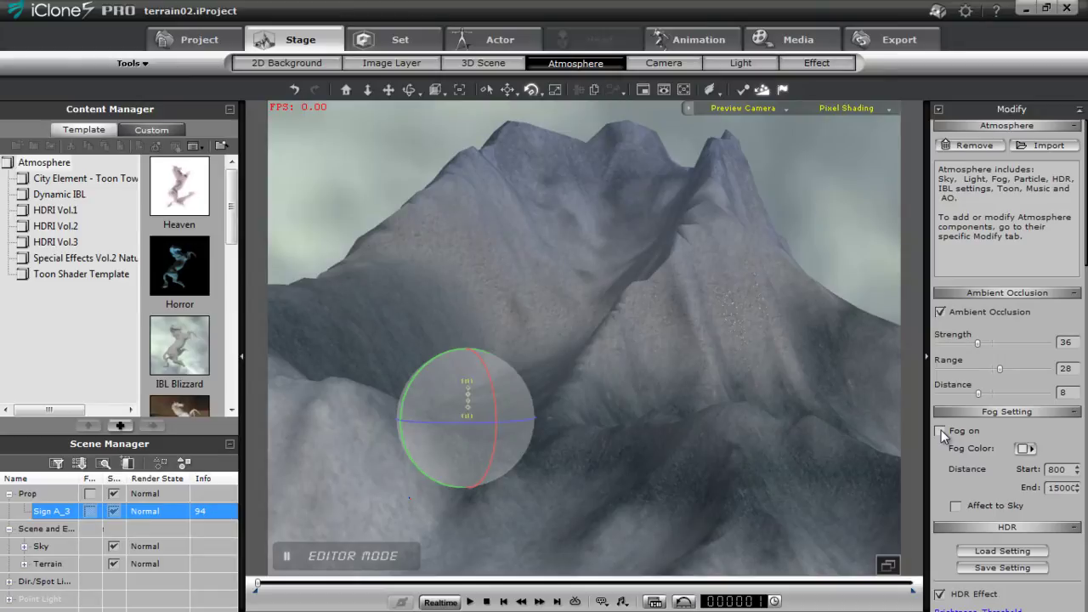
click(940, 431)
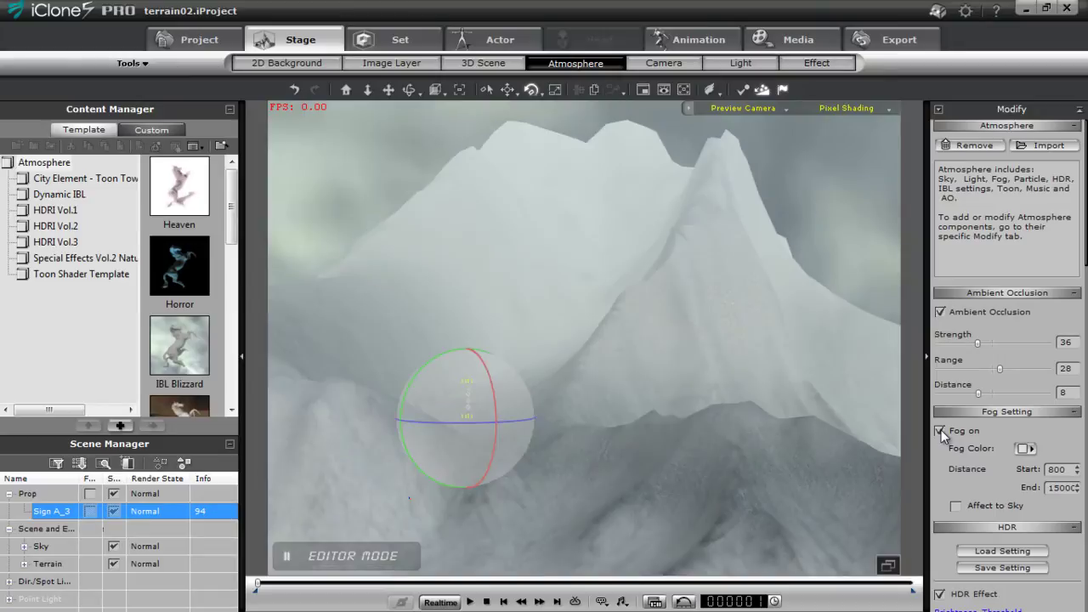
Change the fog color to light pink, RGB 250, 190, 206
click(1025, 448)
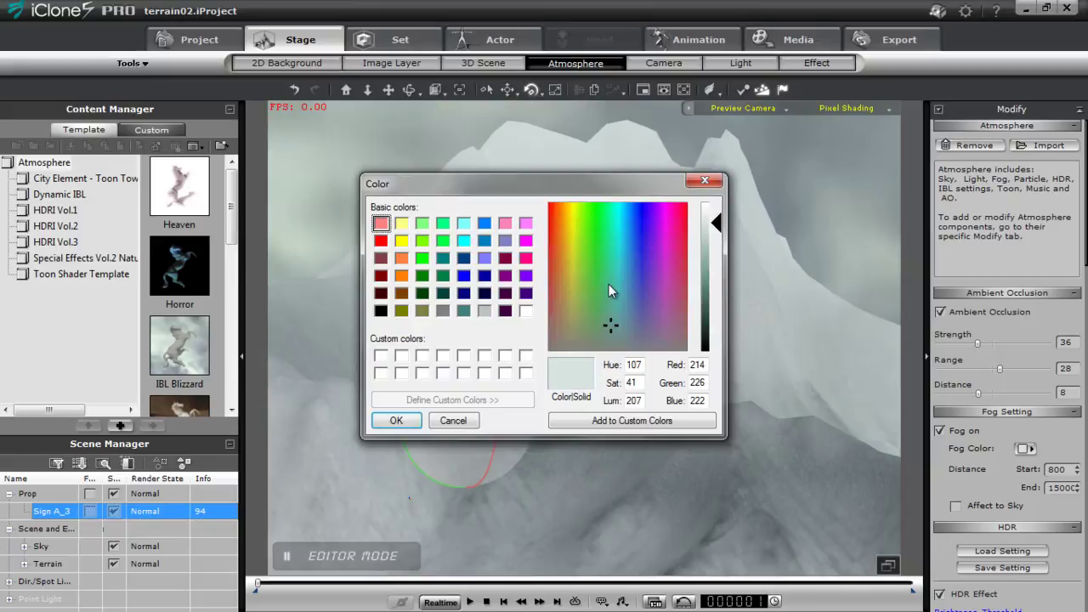
click(681, 224)
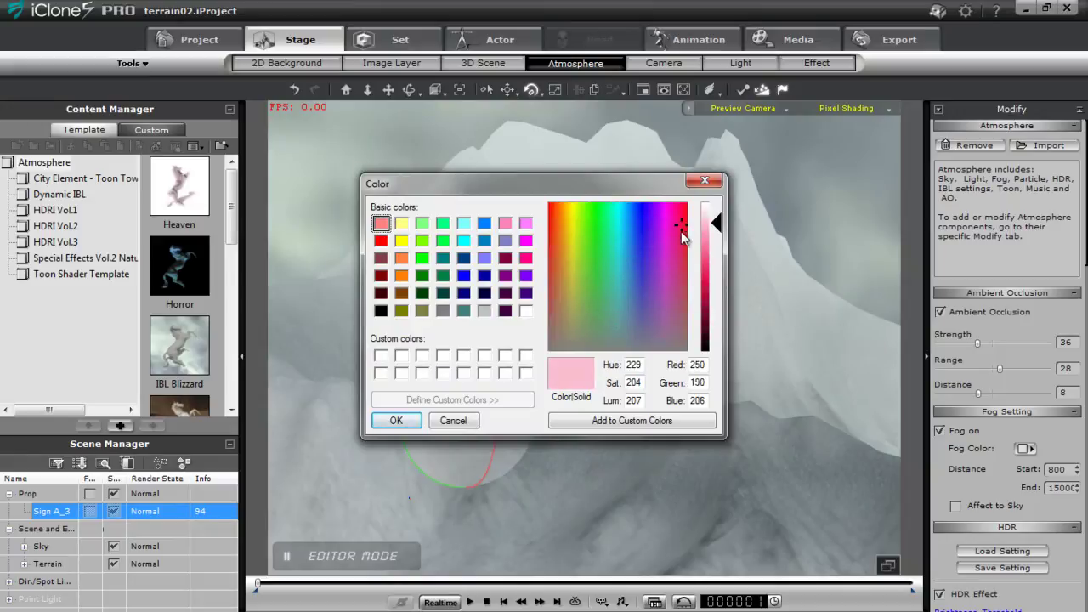
click(396, 420)
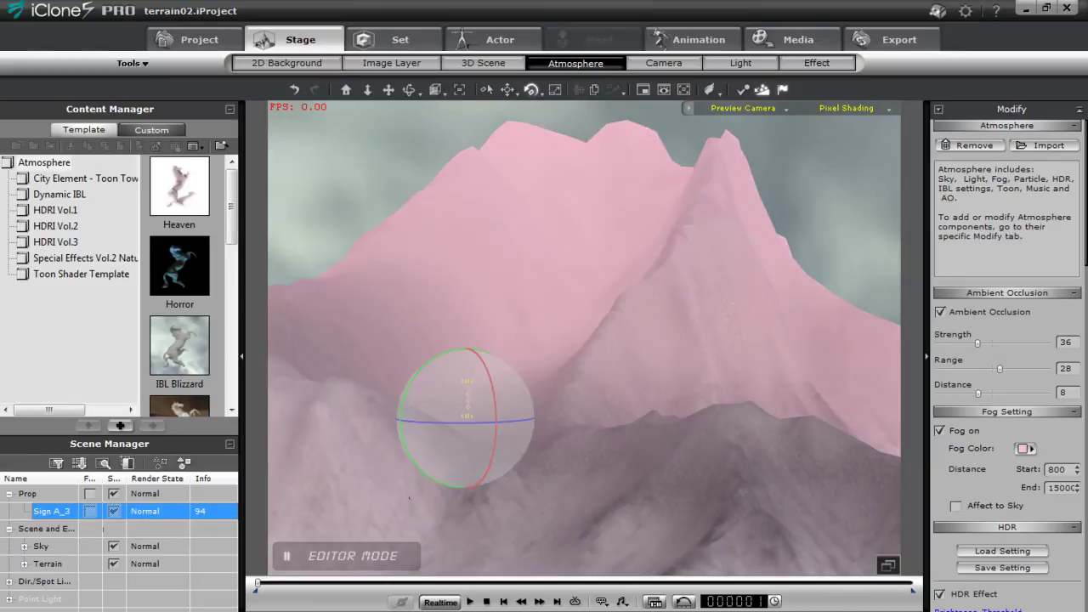
Set the fog color to a pale blue-green tint
click(1024, 449)
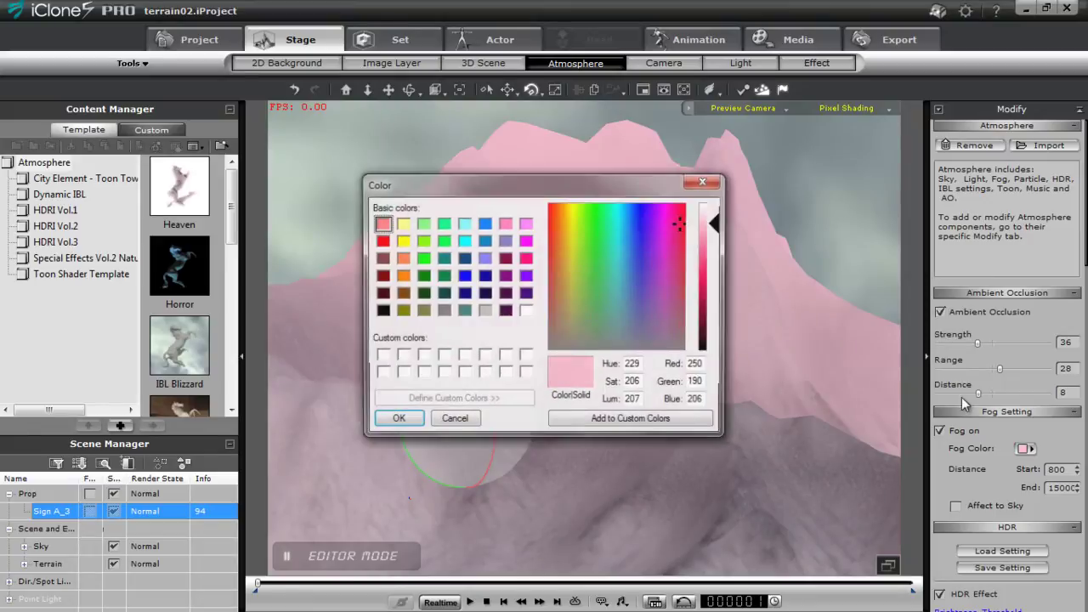
click(617, 312)
click(396, 422)
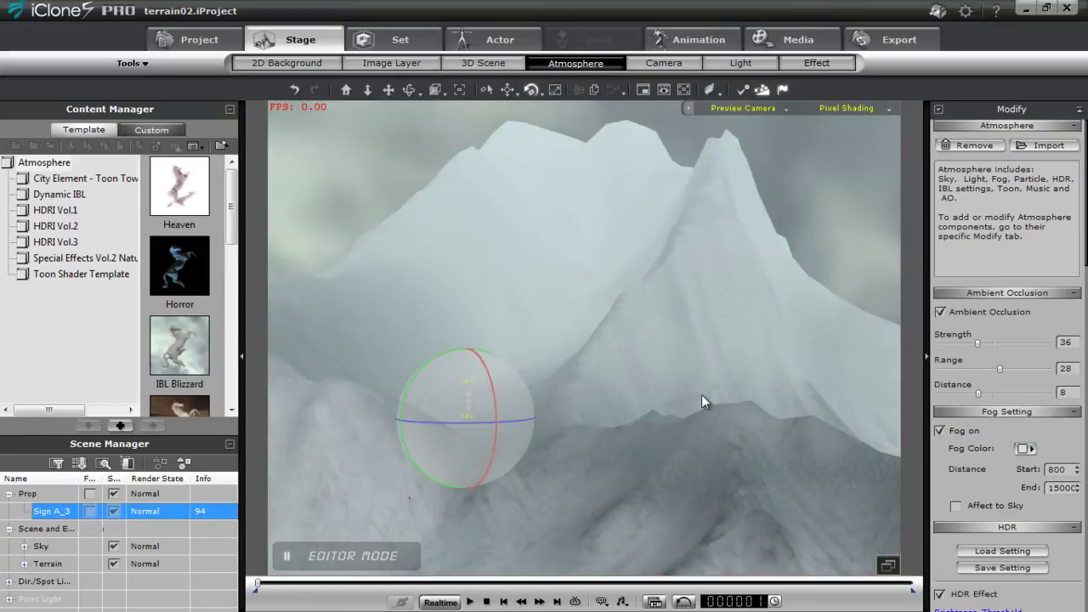
Set the fog distance to start at 10 and end at 5000
double_click(1062, 467)
text(10)
key(Return)
double_click(1059, 481)
text(5000)
key(Return)
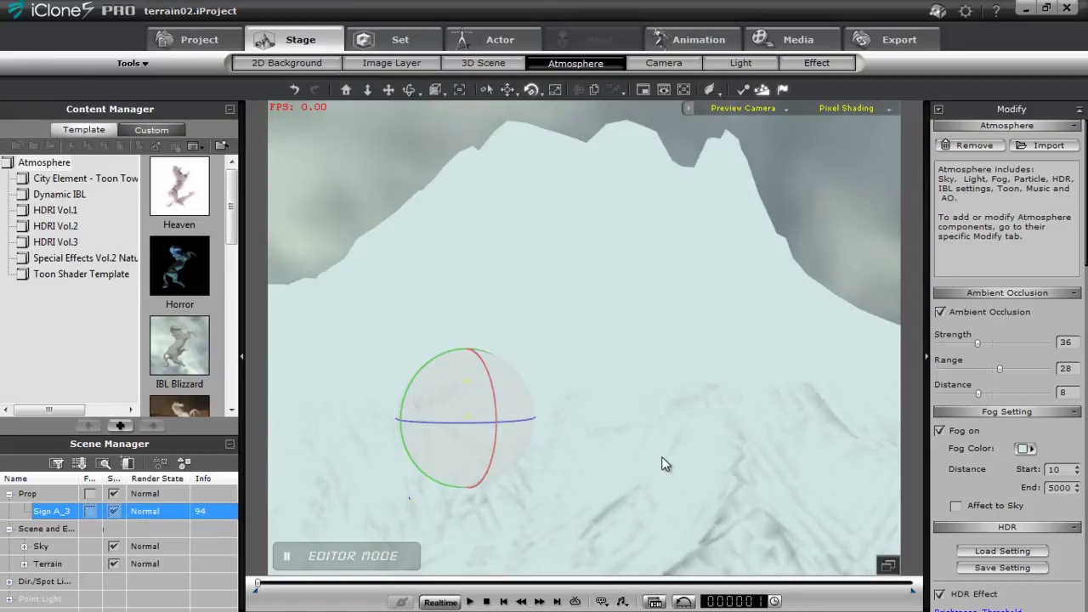
Experiment with the fog's end distance on a closer view of the terrain and settle on 10000
drag(606, 491, 541, 371)
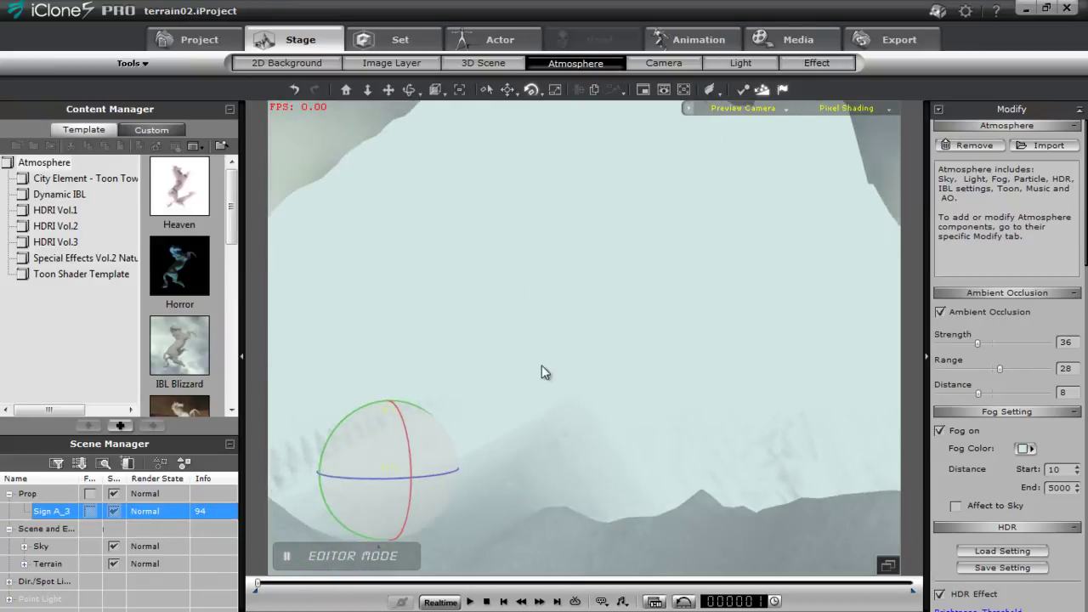
double_click(1061, 487)
text(1500)
key(Return)
double_click(1062, 487)
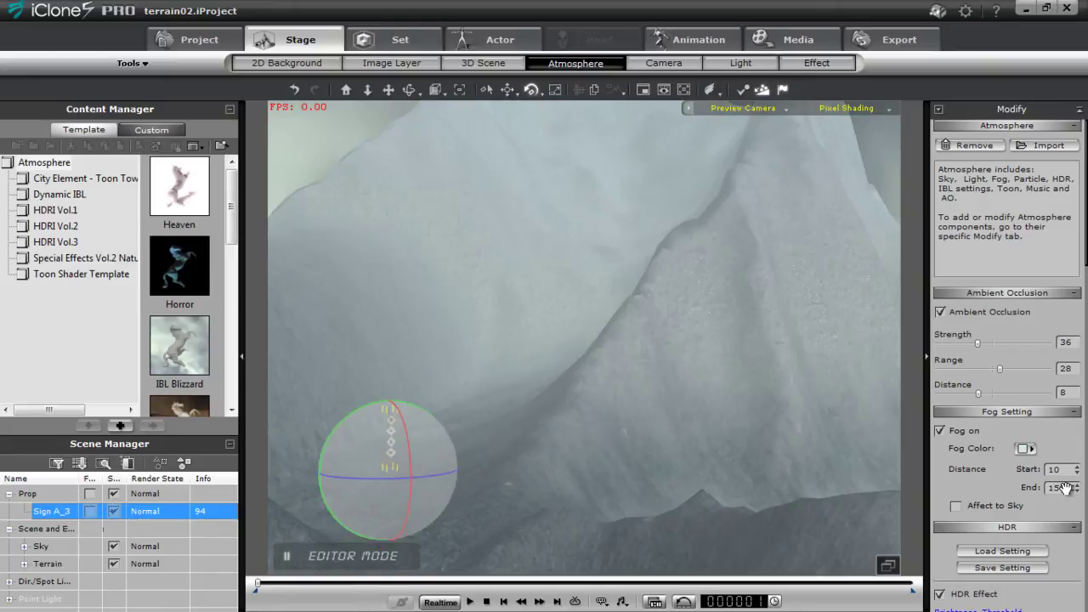
text(5000)
key(Return)
text(10000)
key(Return)
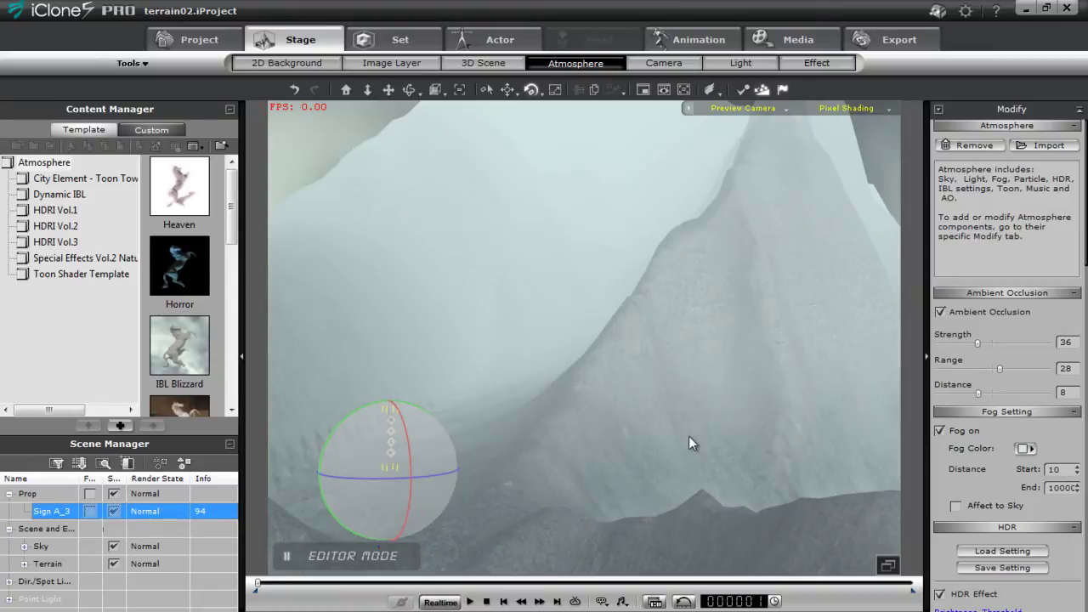
Examine the fog around the sign and the mountain slopes from several distances and angles
middle_drag(636, 330, 610, 306)
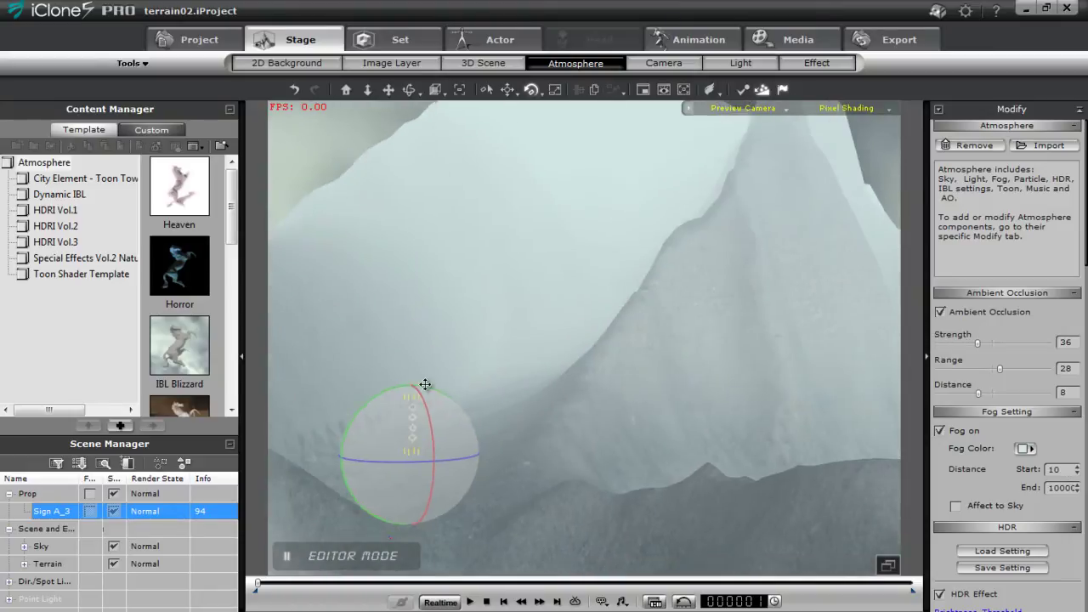
middle_drag(425, 385, 508, 338)
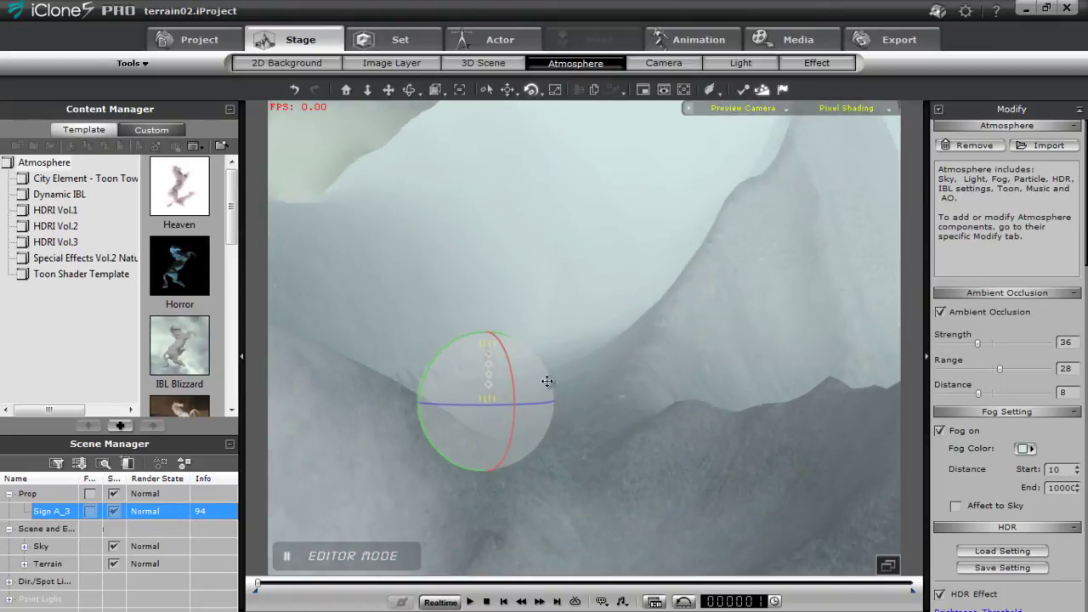
click(625, 520)
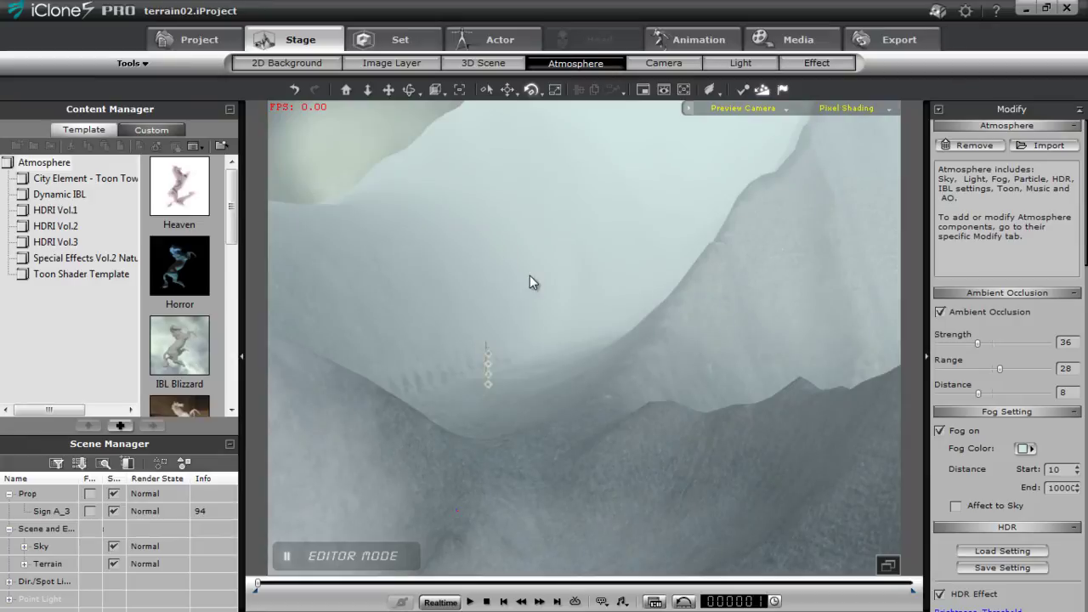
drag(530, 275, 541, 486)
right_drag(542, 485, 465, 153)
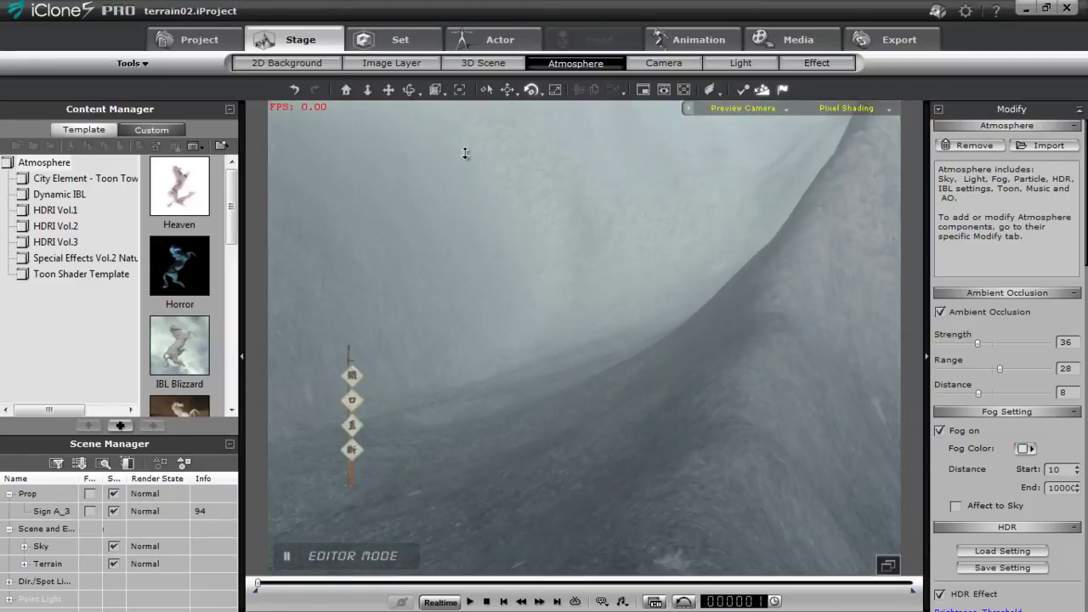
middle_drag(437, 378, 430, 376)
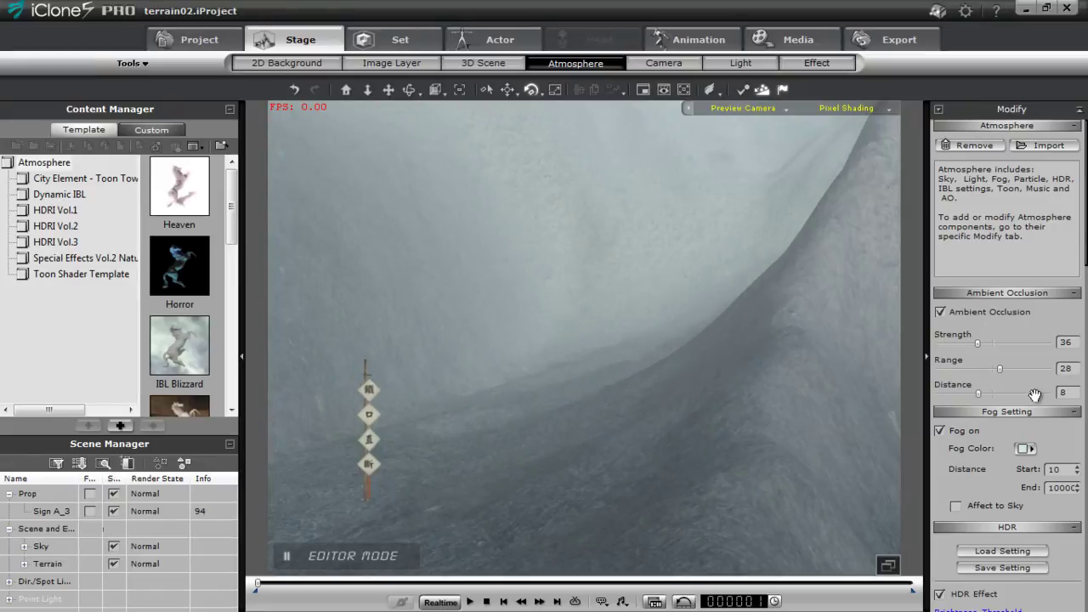
scroll(1064, 287, down, 5)
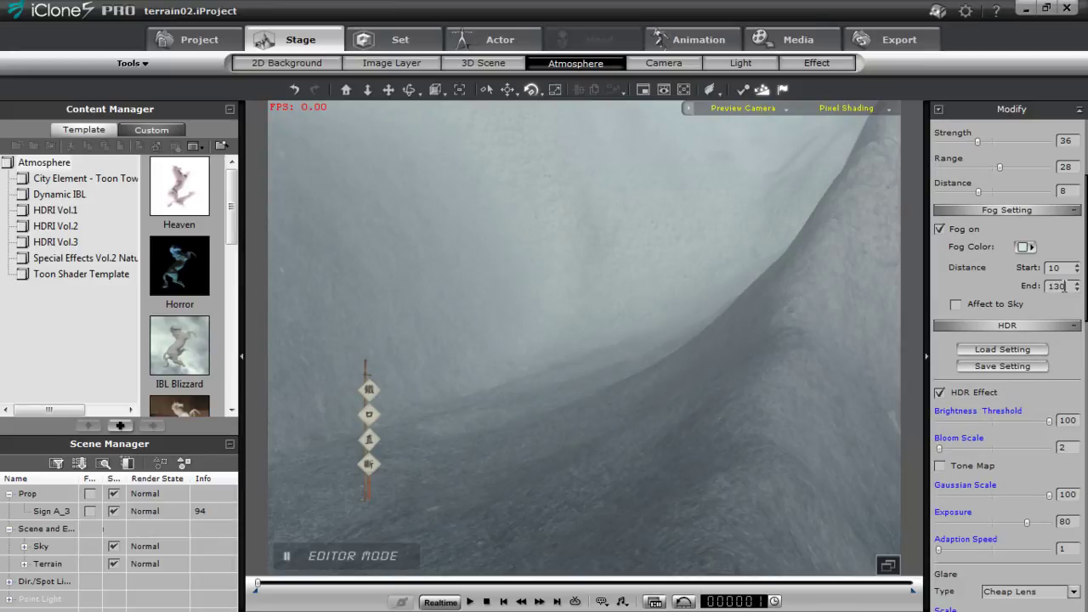
Set the fog's end distance to 13000 and check it around the sign
text(00)
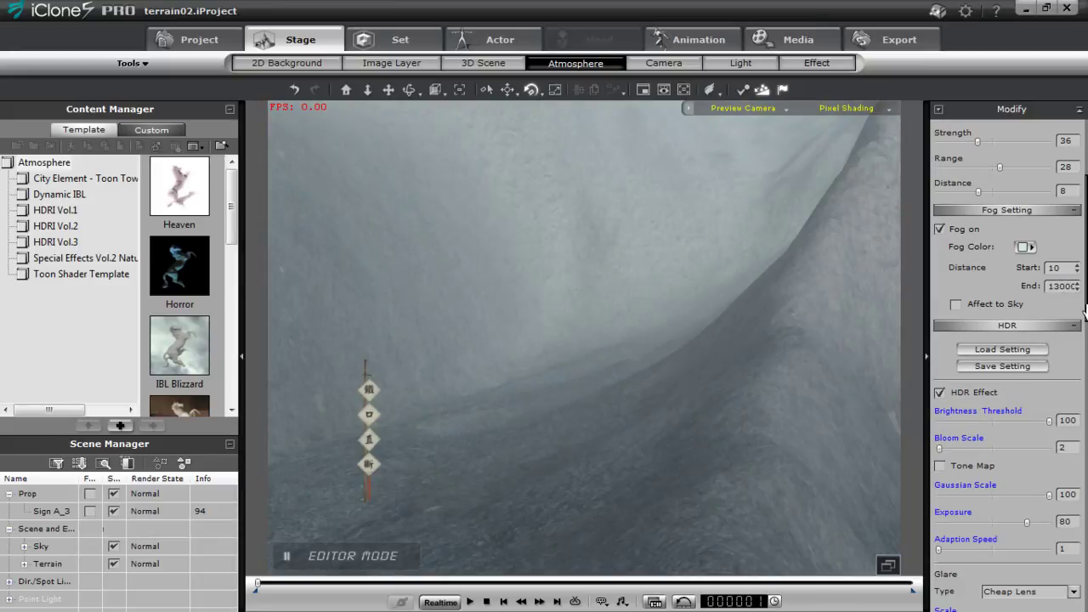
scroll(1085, 313, down, 2)
right_drag(526, 466, 559, 416)
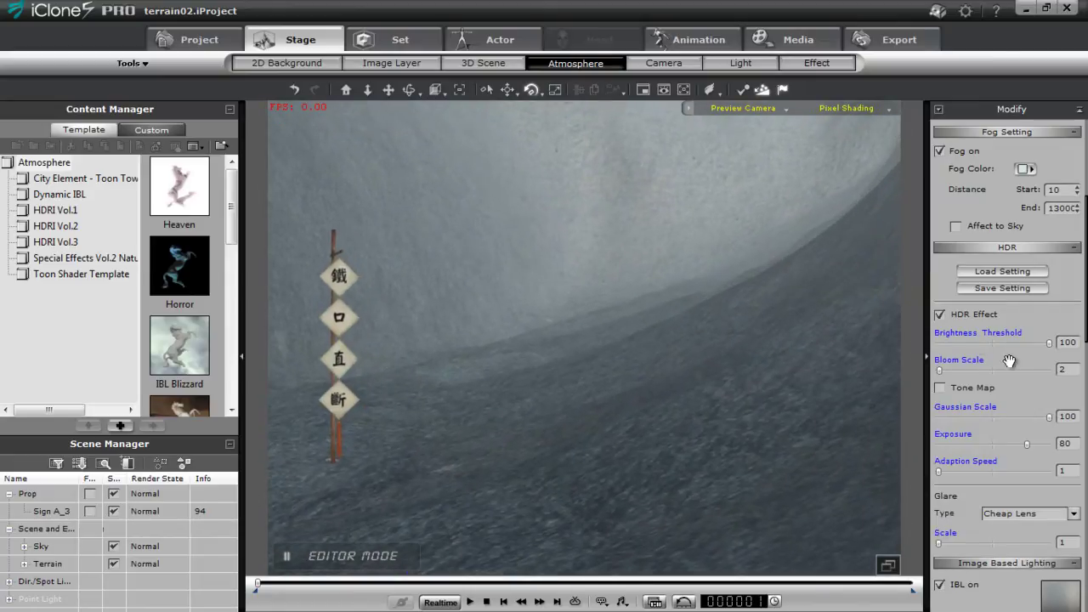
Try an HDR bloom scale of 27 with the brightness threshold at 63 and 79, viewing the glow over the mountains
drag(941, 371, 968, 372)
drag(1034, 344, 998, 344)
scroll(574, 185, down, 5)
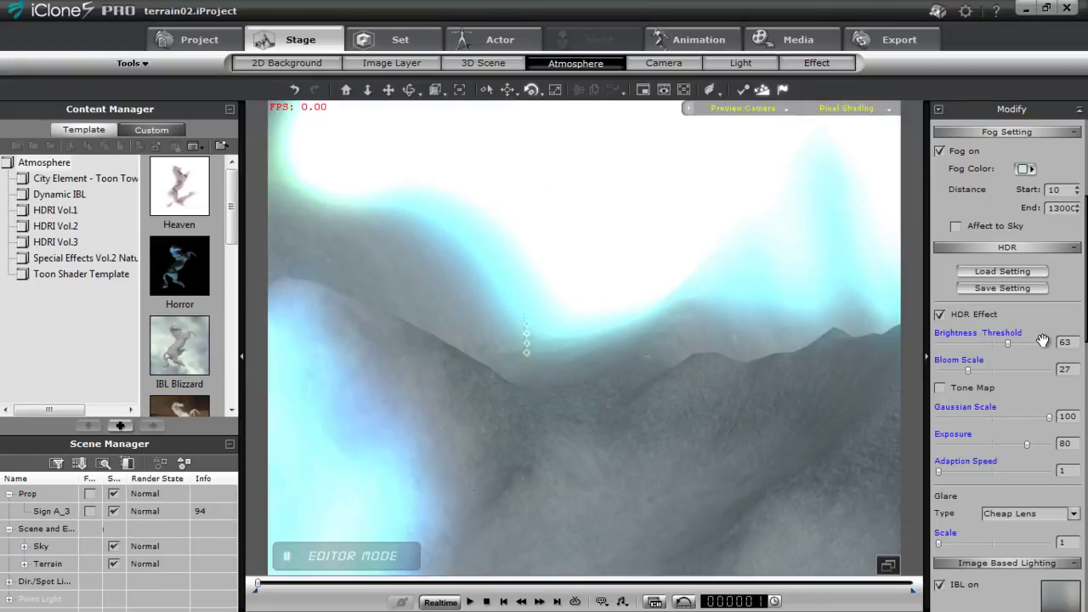
mouse_move(1009, 344)
mouse_down()
mouse_move(1036, 344)
mouse_move(1026, 347)
mouse_up()
middle_drag(675, 210, 692, 413)
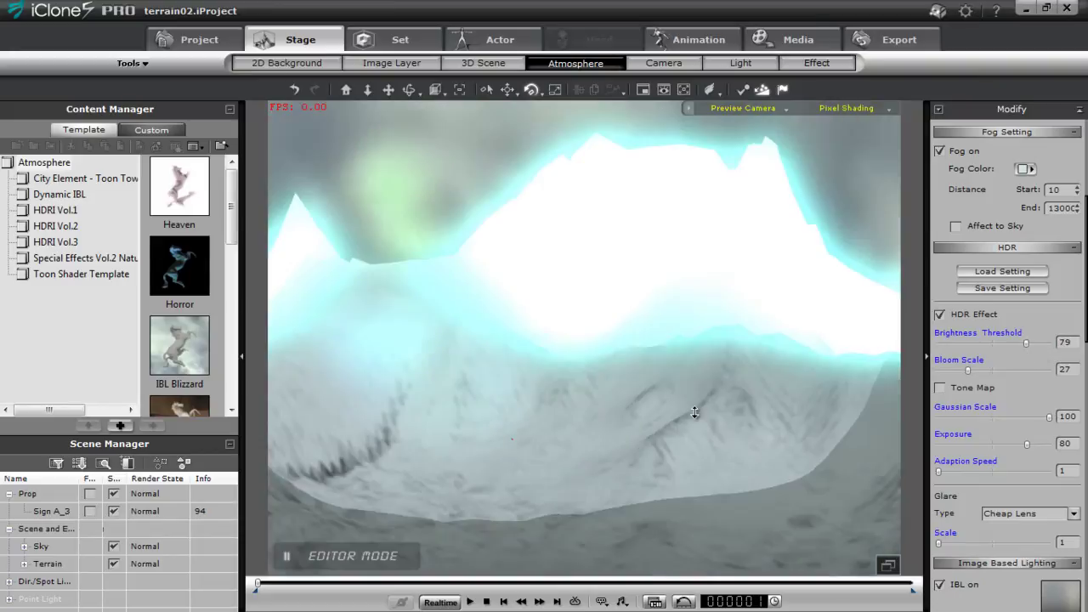
middle_drag(606, 254, 722, 405)
drag(724, 412, 692, 408)
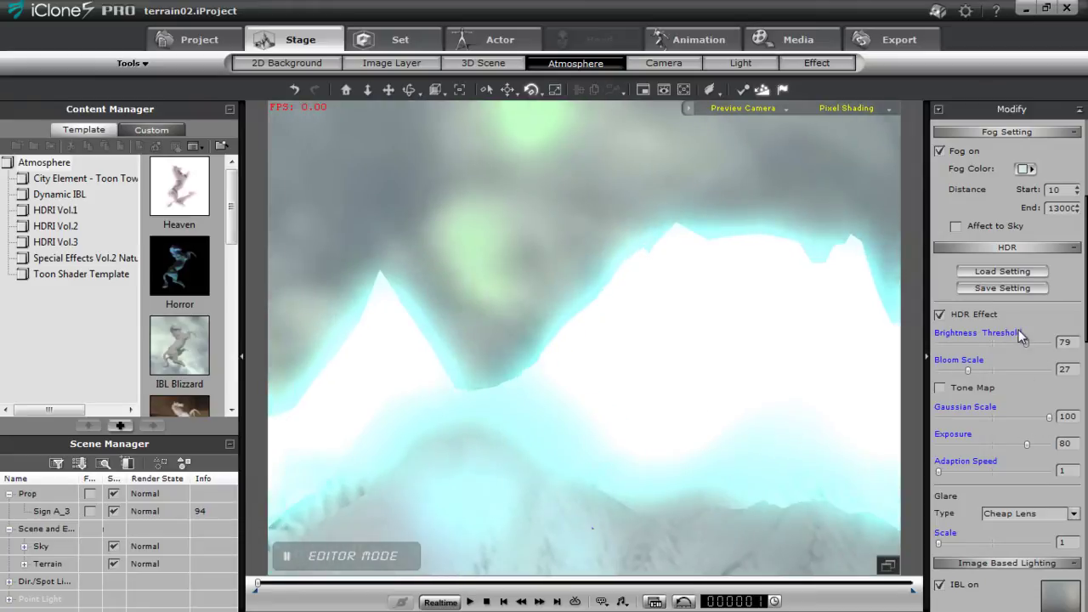
Set the HDR brightness threshold to 100 and the bloom scale to 5, checking the terrain near the sign
drag(1028, 346, 1053, 352)
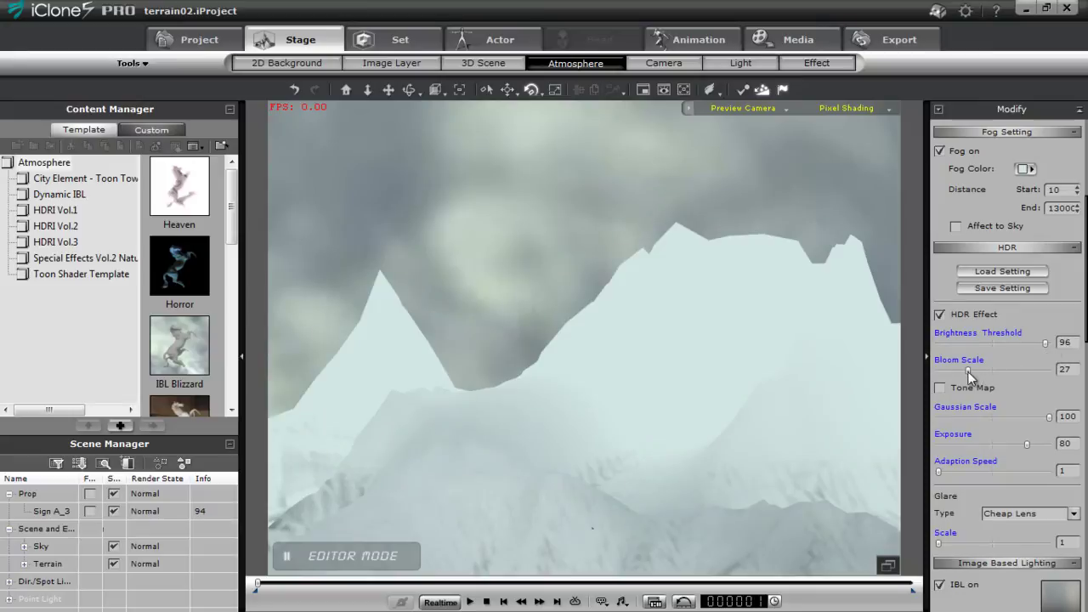
drag(970, 370, 950, 374)
drag(1048, 344, 1042, 345)
drag(727, 519, 674, 334)
drag(704, 496, 678, 433)
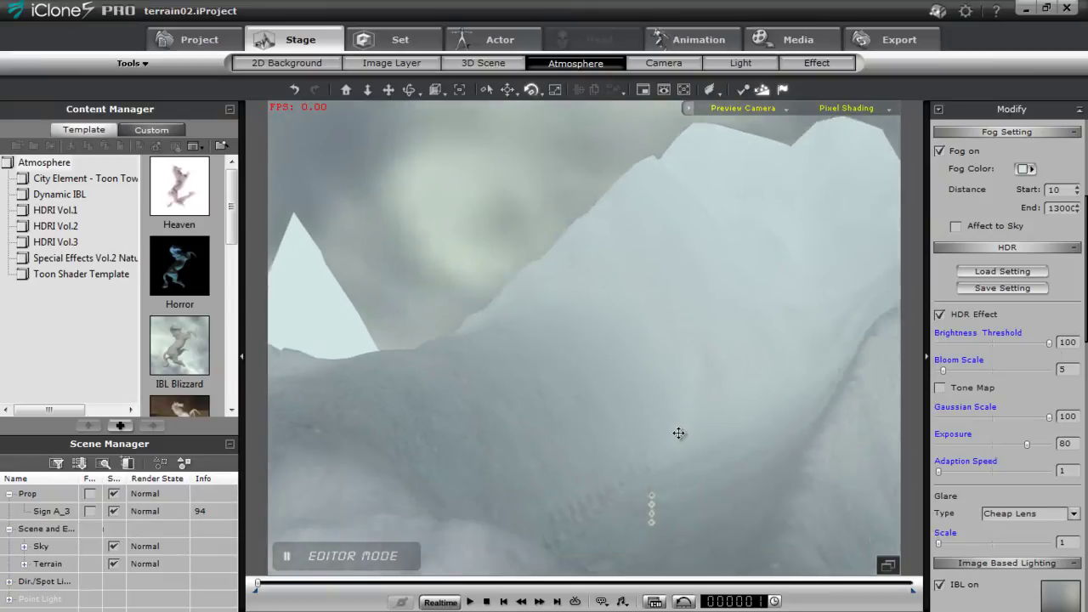
right_drag(679, 434, 664, 442)
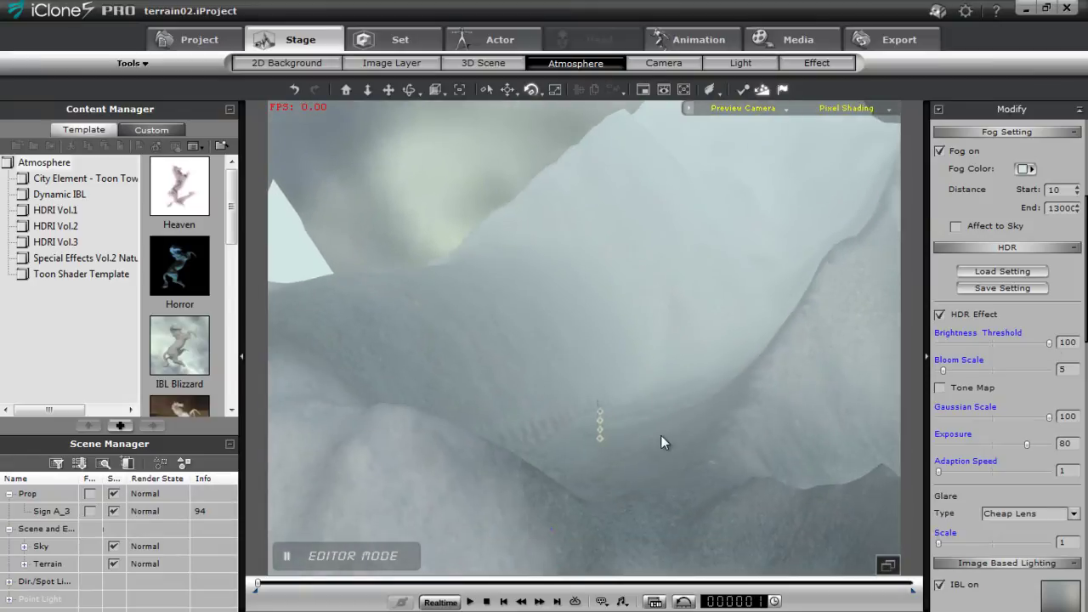
drag(665, 501, 589, 337)
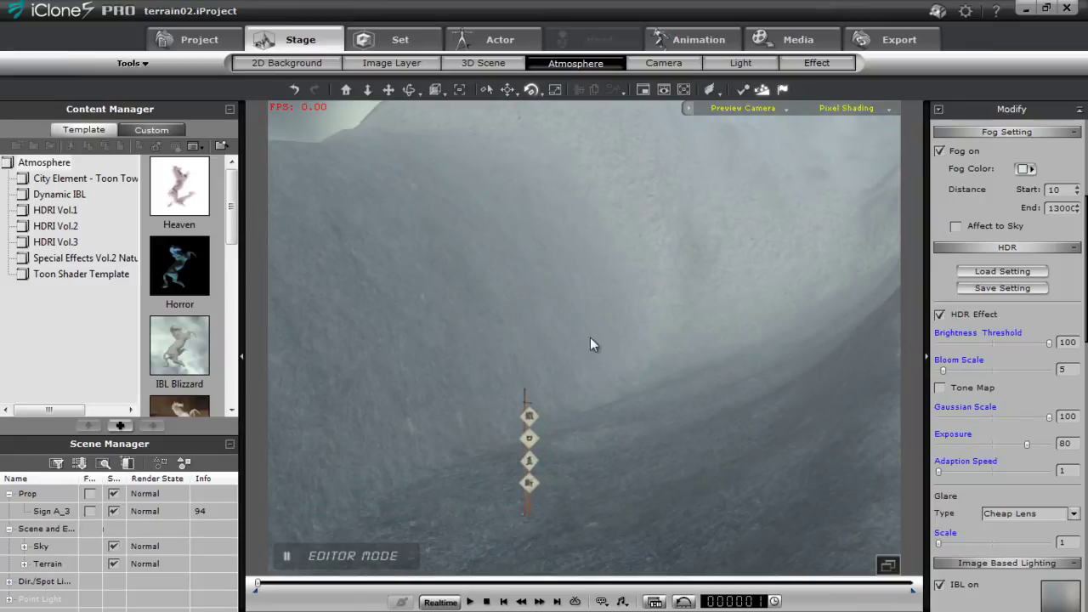
Enable tone mapping for the HDR effect and compare the foggy mountains with and without it
click(939, 387)
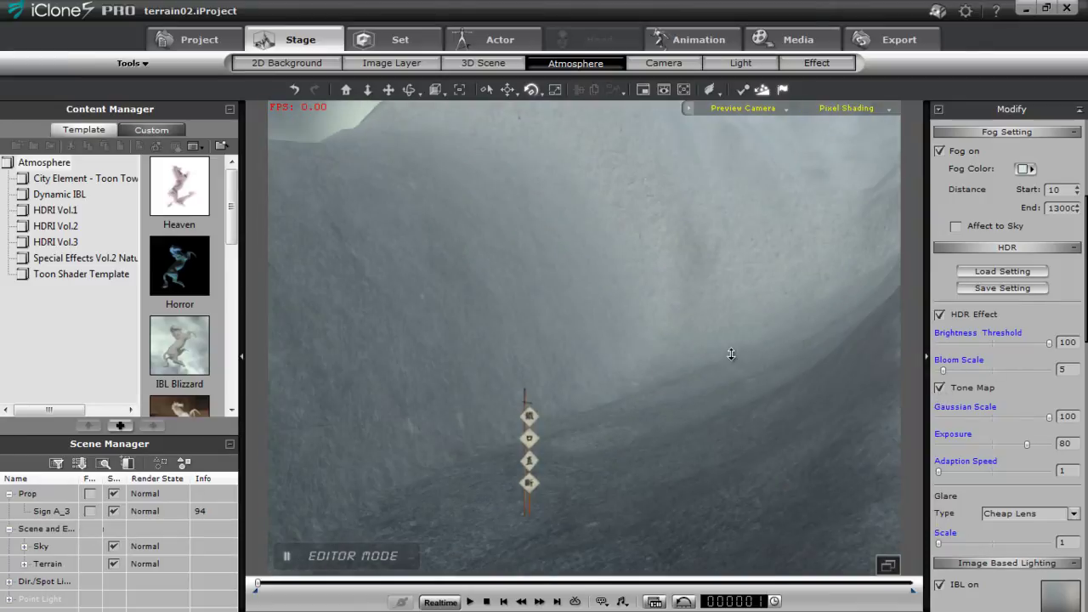
right_drag(731, 354, 862, 461)
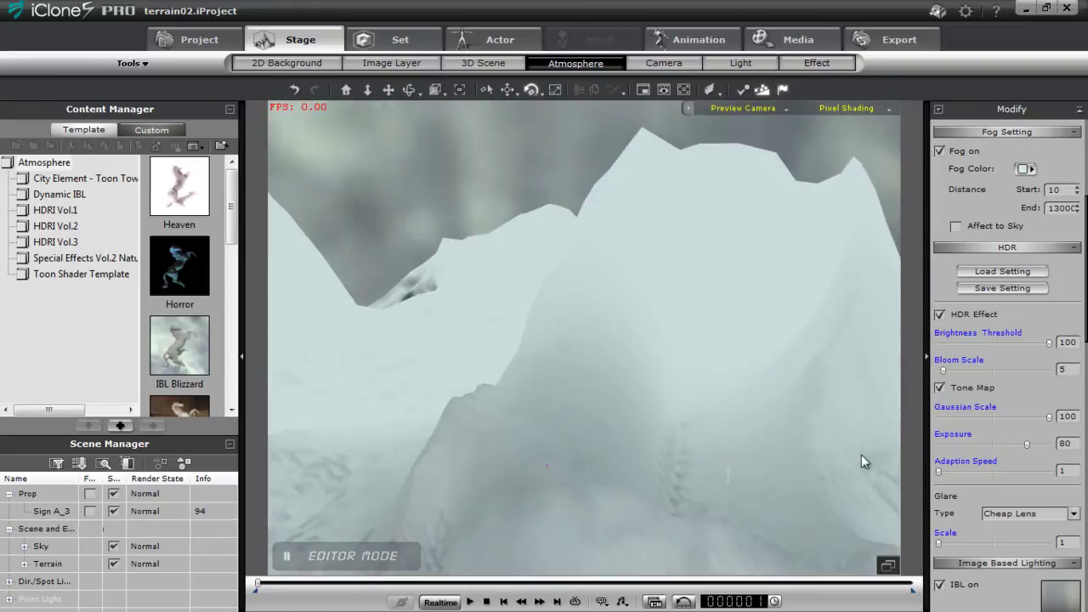
click(940, 388)
click(940, 389)
right_drag(771, 411, 683, 416)
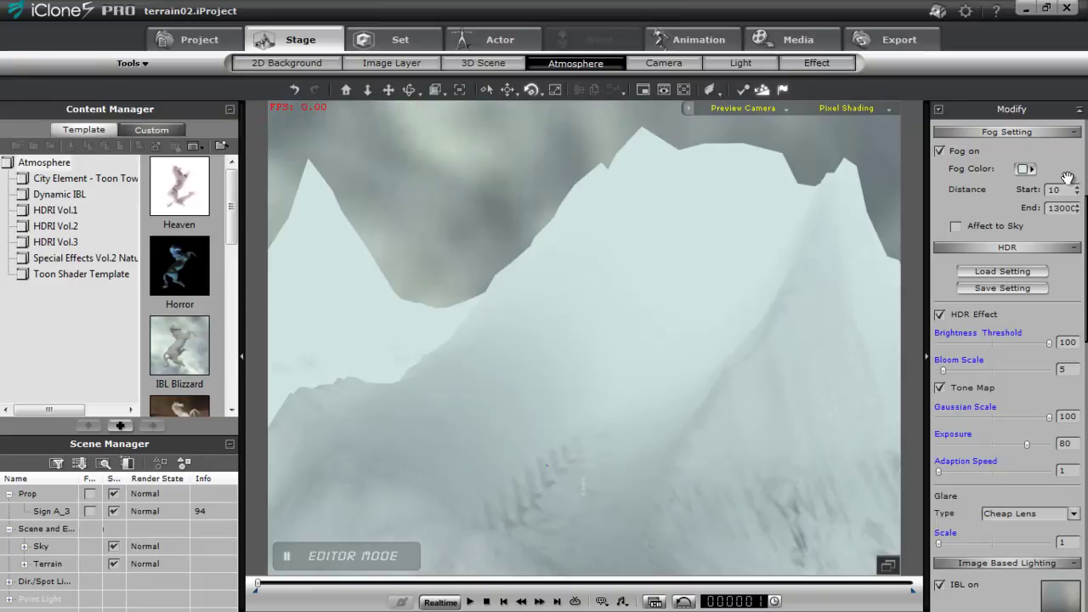
Turn off the fog and compare the clear terrain with tone mapping off and on, leaving it enabled
click(958, 153)
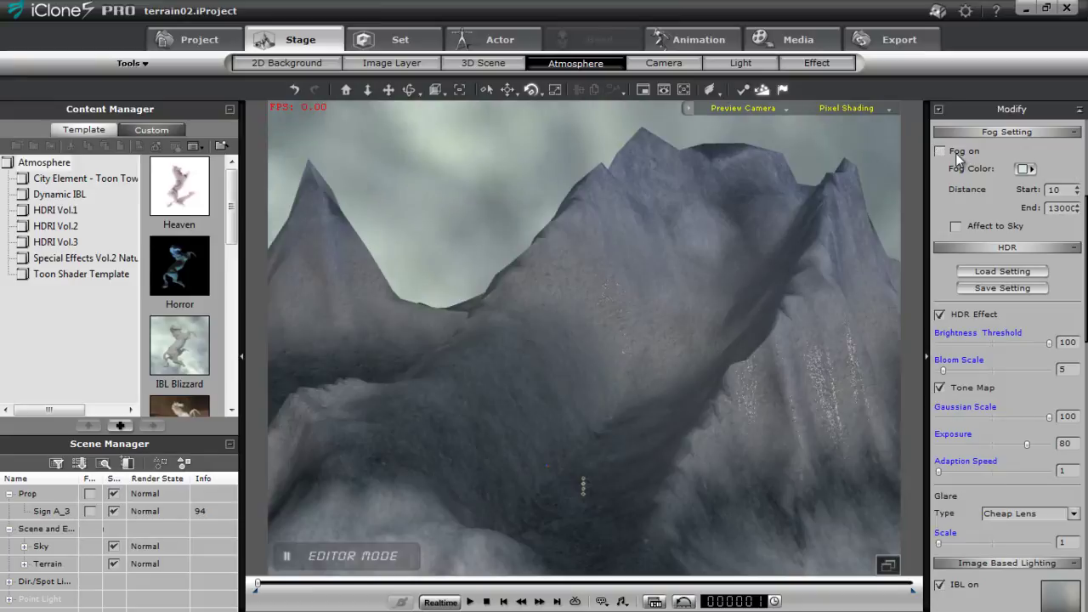
click(940, 389)
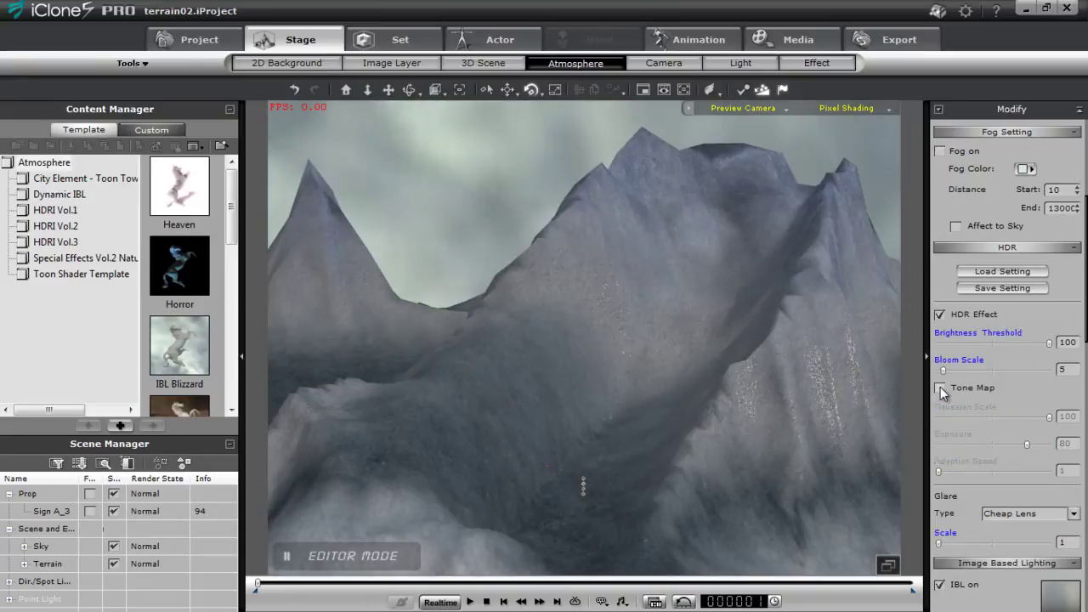
click(941, 388)
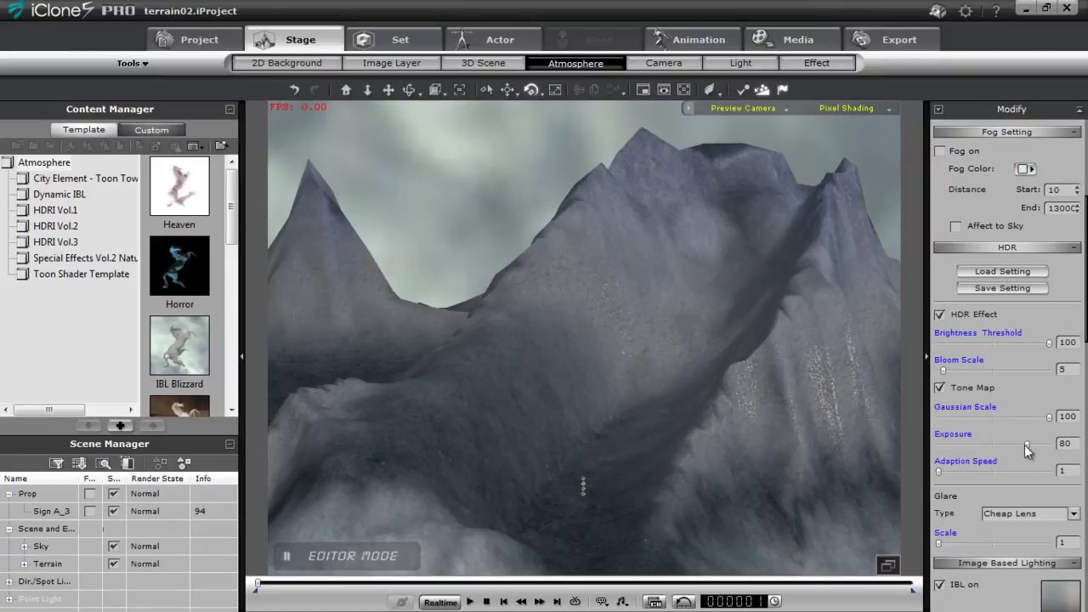
Set the tone map's Gaussian scale to 27 and its exposure to 55
drag(1049, 417, 962, 423)
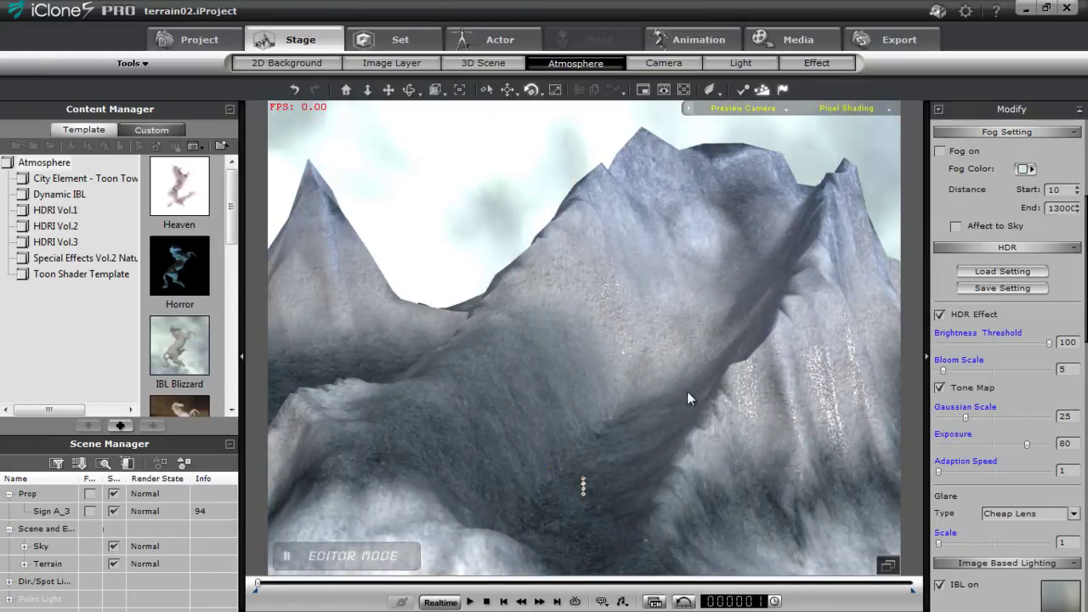
right_drag(606, 237, 672, 322)
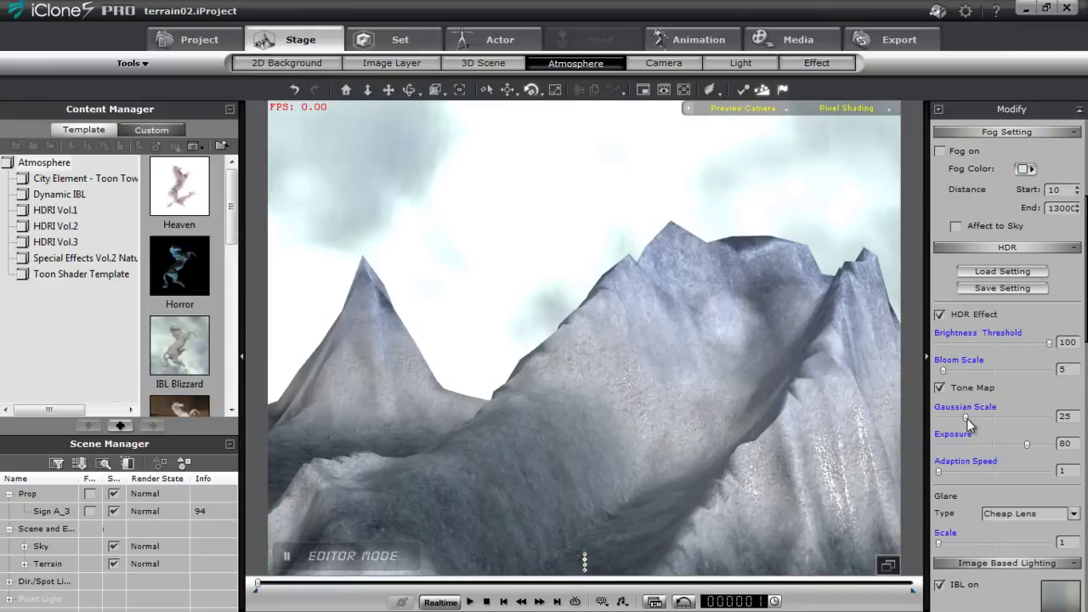
drag(969, 425, 999, 444)
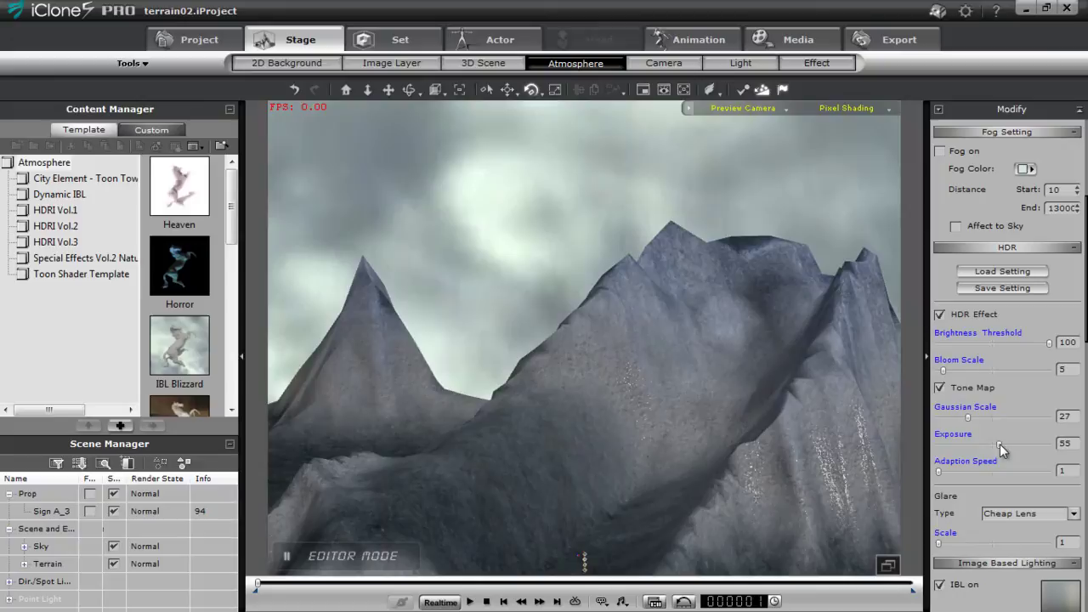
Set the HDR glare type to Spectral Cross with a scale of 8
click(1075, 515)
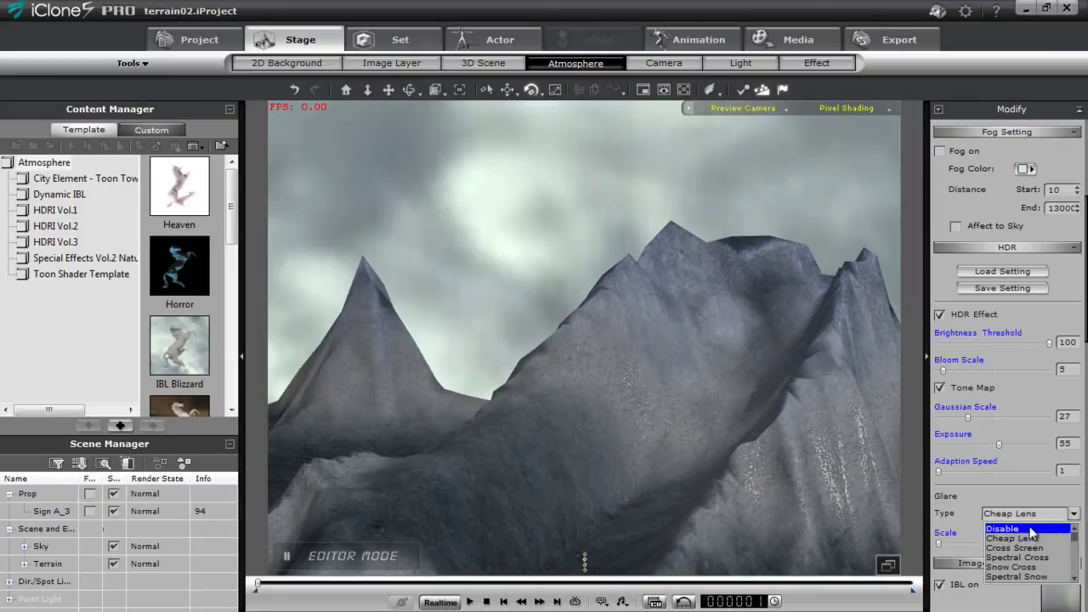
click(1029, 557)
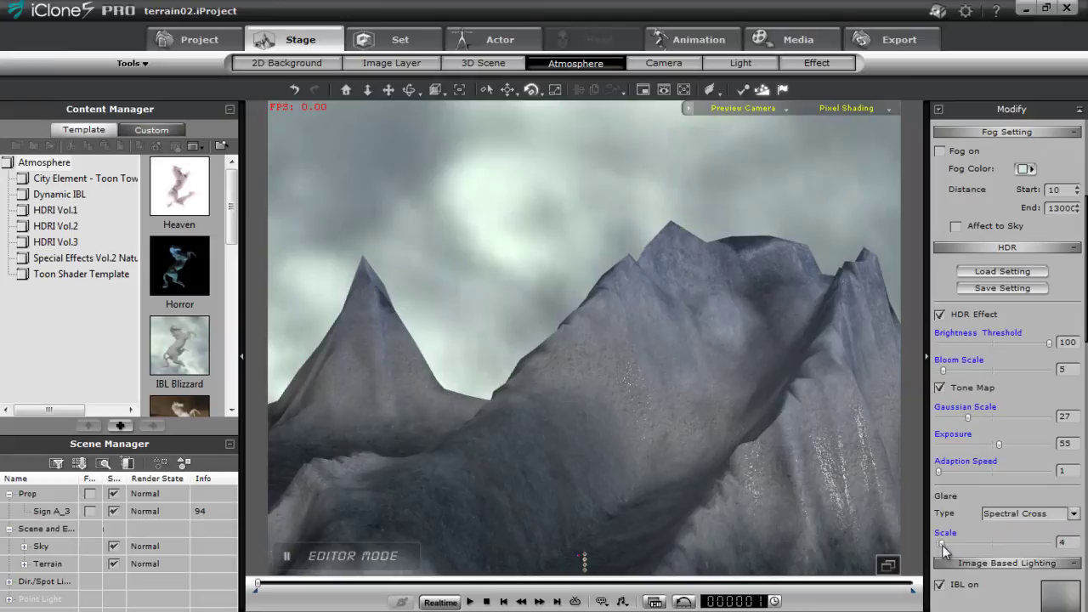
mouse_move(942, 549)
mouse_down()
mouse_move(997, 549)
mouse_move(937, 545)
mouse_up()
Raise the bloom scale to 45 and lower the brightness threshold to 71, checking the glow in the sky
drag(945, 371, 987, 371)
drag(1047, 345, 1017, 344)
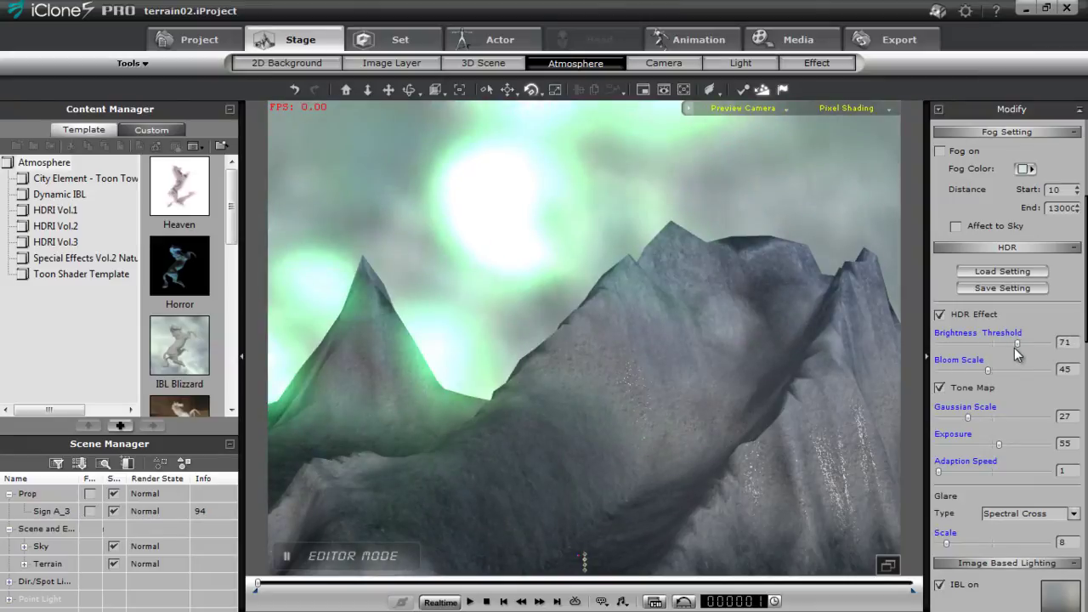
right_drag(759, 411, 769, 265)
drag(769, 265, 771, 474)
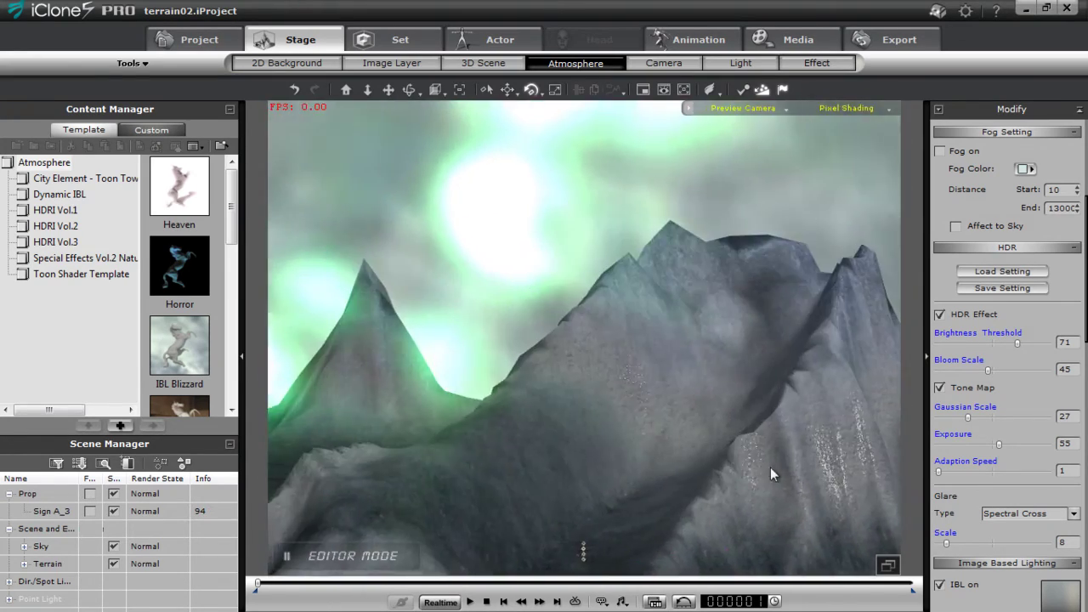
Try the Cheap Lens and Horizontal Flare glare types on the bright sky behind the peaks
click(1074, 514)
click(1032, 539)
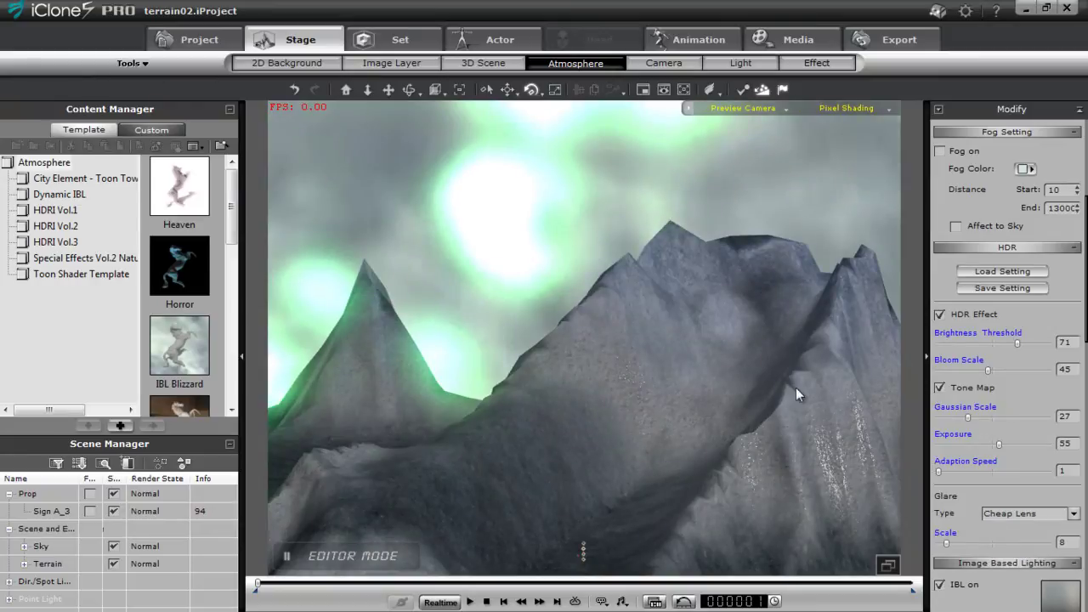
right_drag(795, 390, 820, 389)
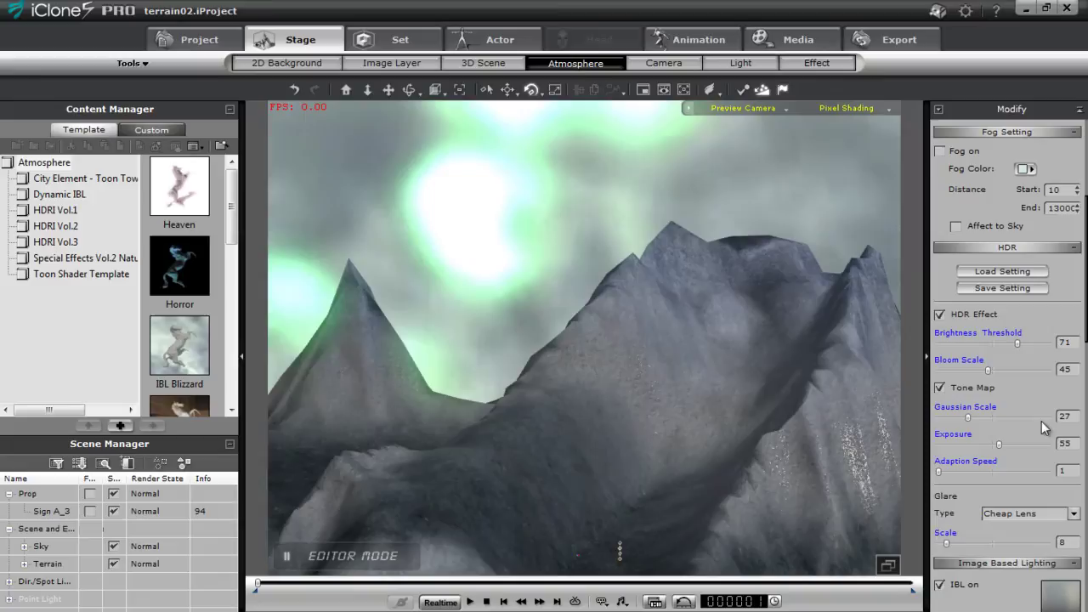
click(1075, 513)
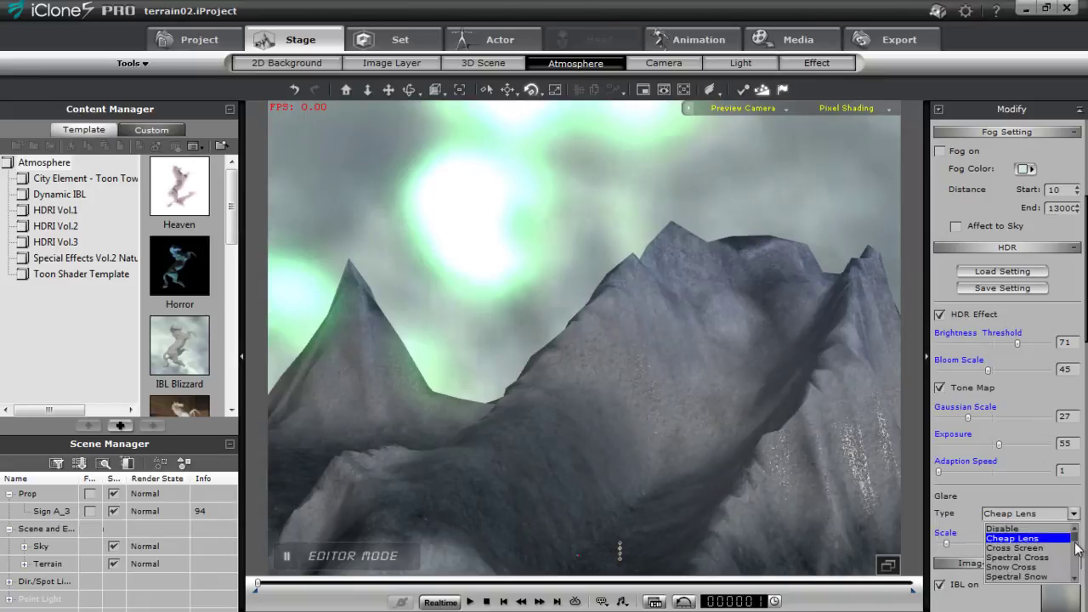
scroll(1078, 554, down, 2)
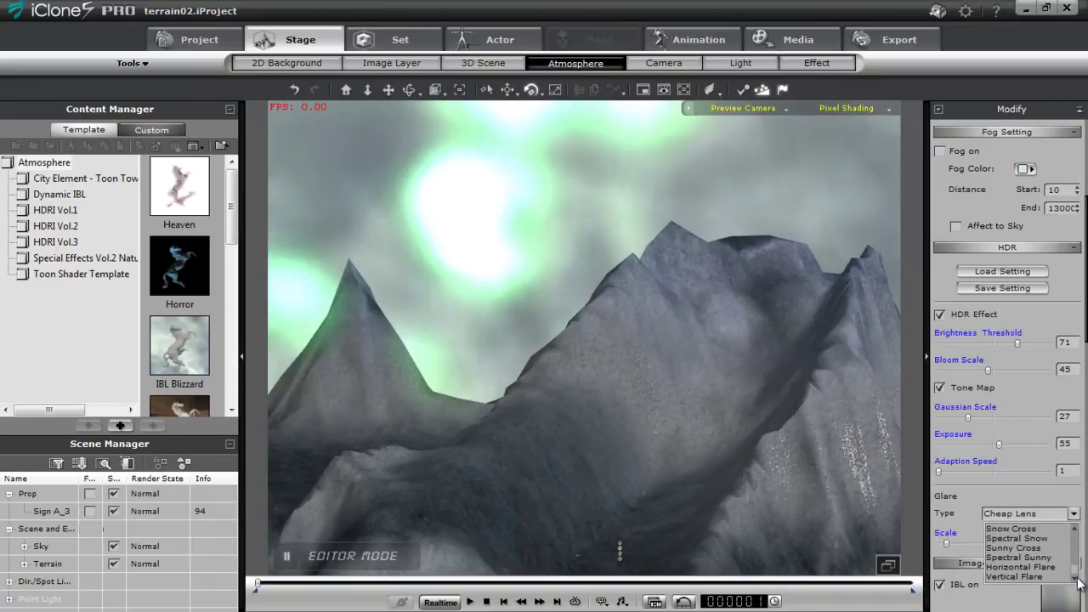
click(1011, 568)
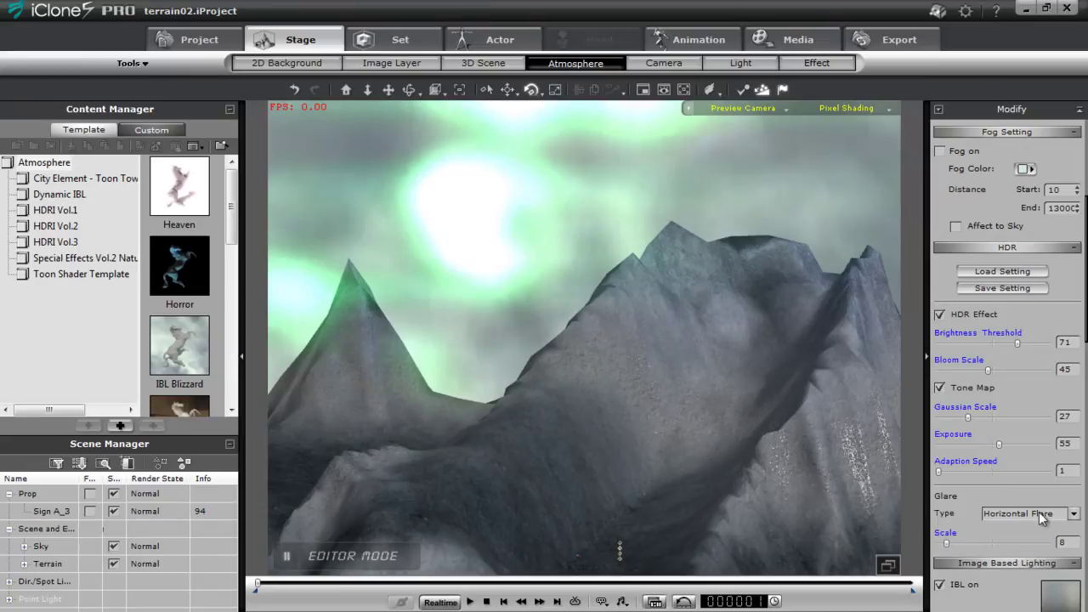
right_drag(623, 408, 573, 387)
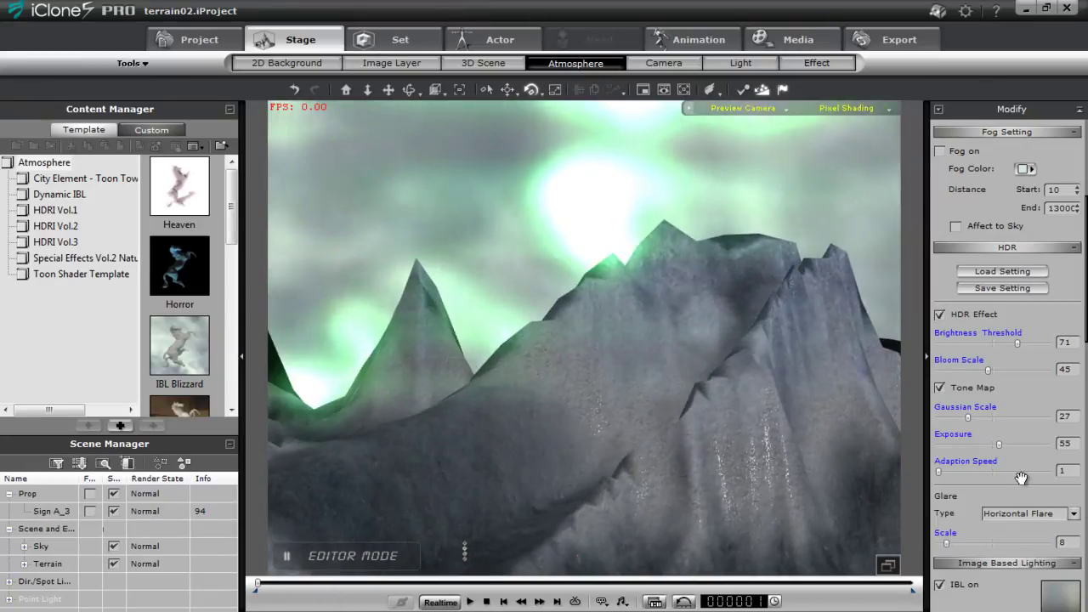
Set the glare type to Spectral Sunny and inspect its effect on the mountains from several angles
click(1076, 514)
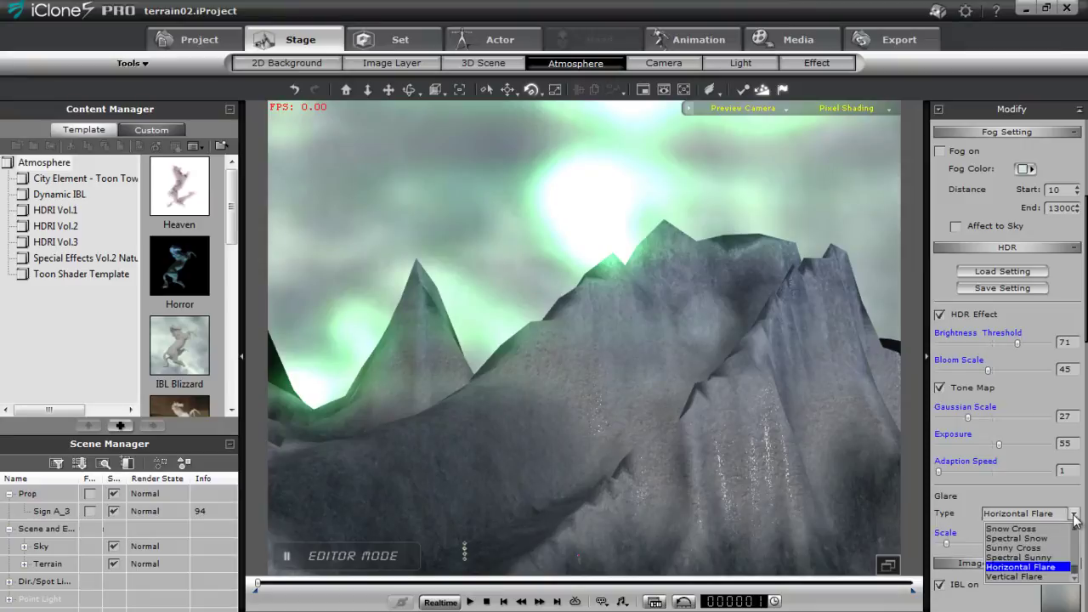
click(1054, 565)
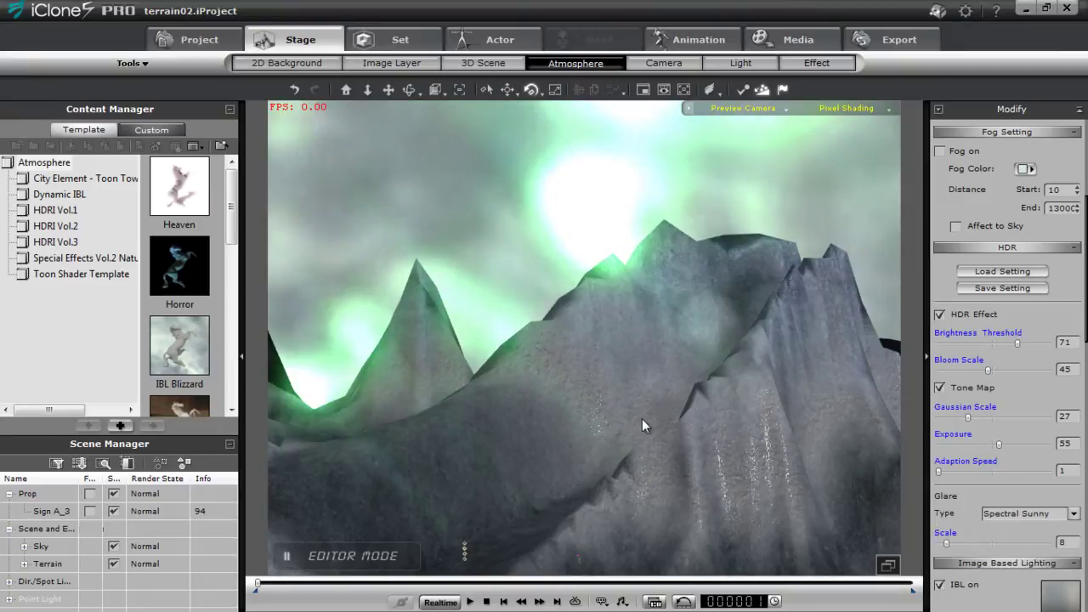
right_drag(642, 418, 638, 317)
middle_drag(658, 486, 622, 445)
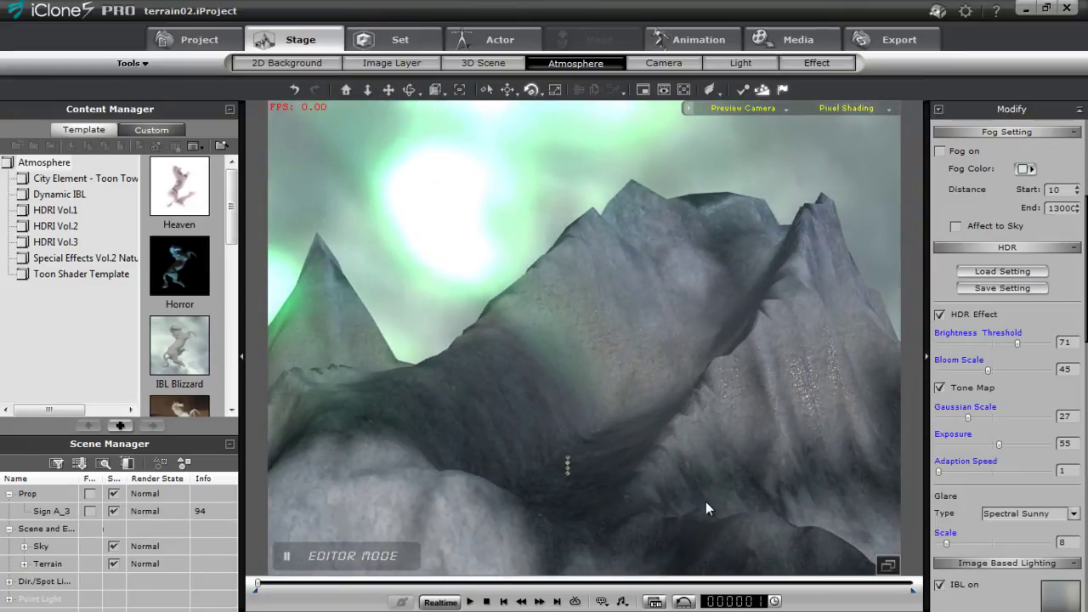
right_drag(799, 451, 822, 449)
mouse_move(709, 517)
right_down()
mouse_move(652, 353)
mouse_move(665, 441)
mouse_move(744, 375)
mouse_move(787, 391)
right_up()
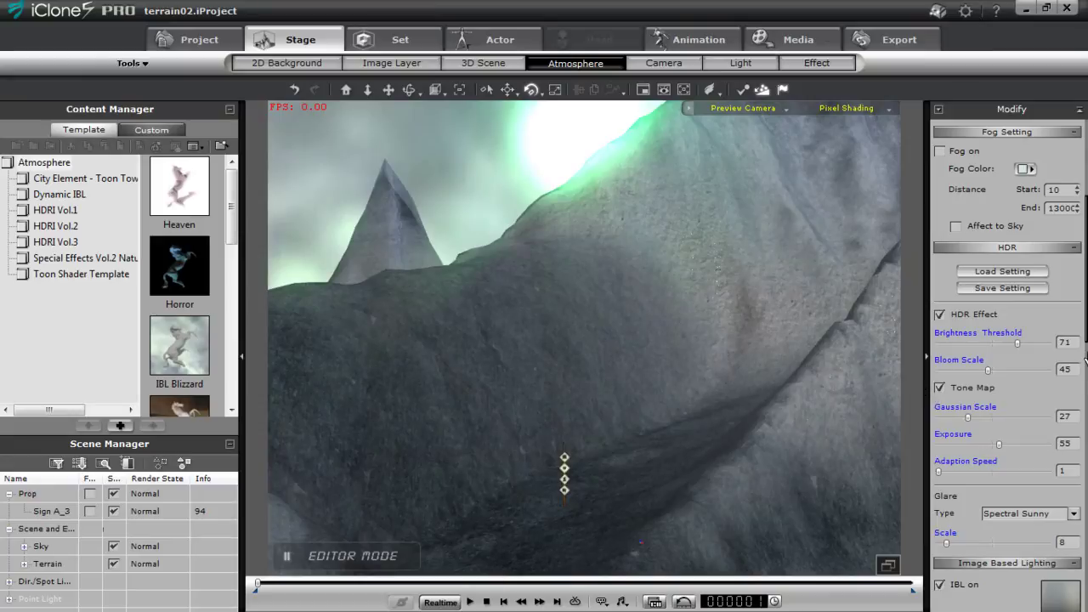
Switch image-based lighting off and back on to compare its effect on the whole mountain range
drag(1085, 336, 1085, 372)
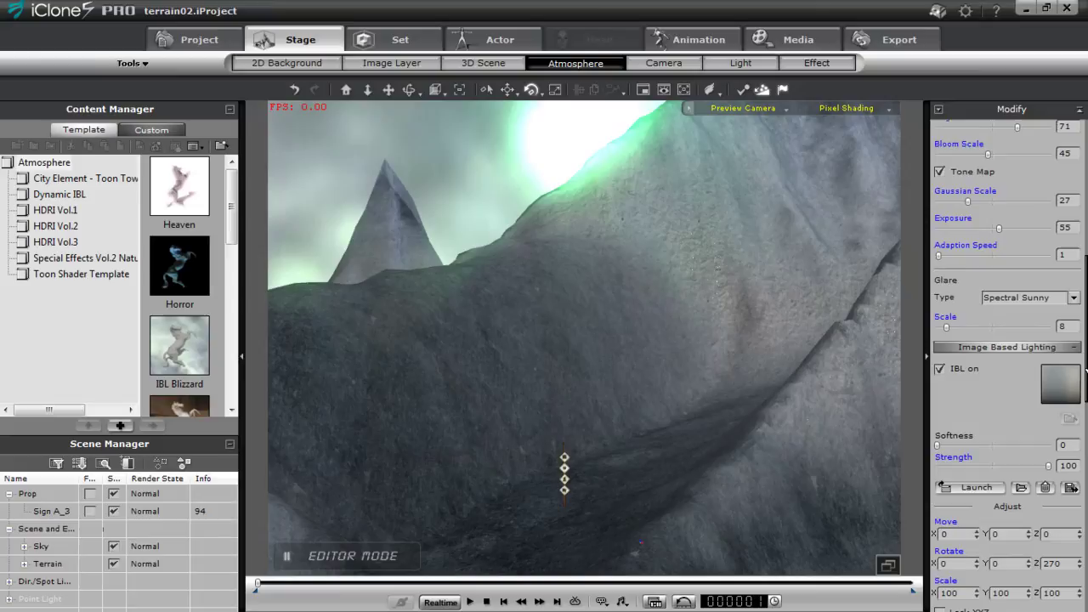
right_drag(685, 328, 689, 396)
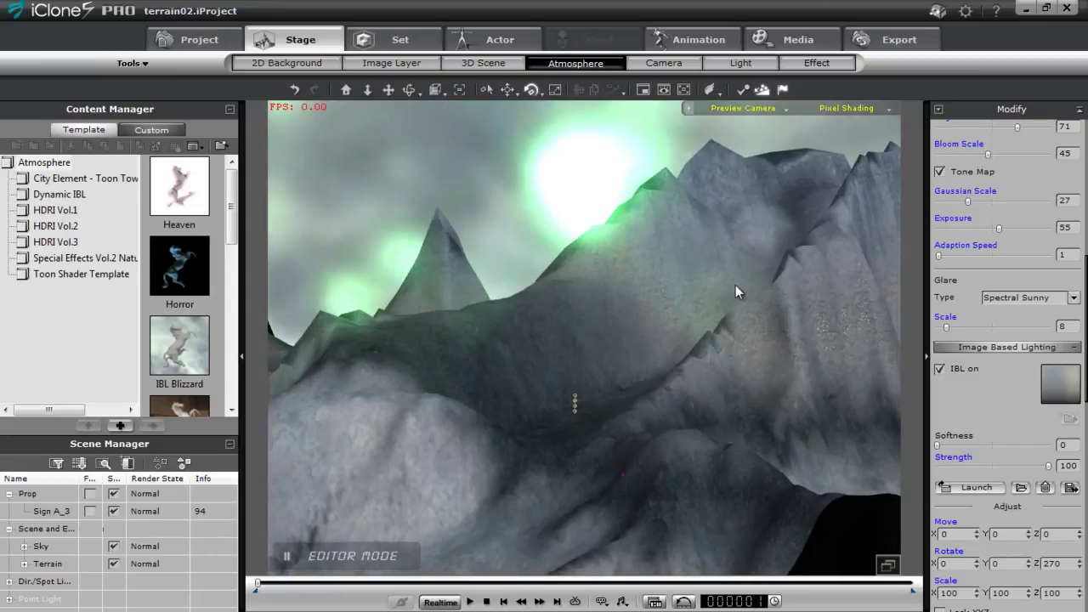
right_drag(735, 287, 727, 421)
middle_drag(712, 295, 709, 362)
middle_drag(624, 410, 671, 471)
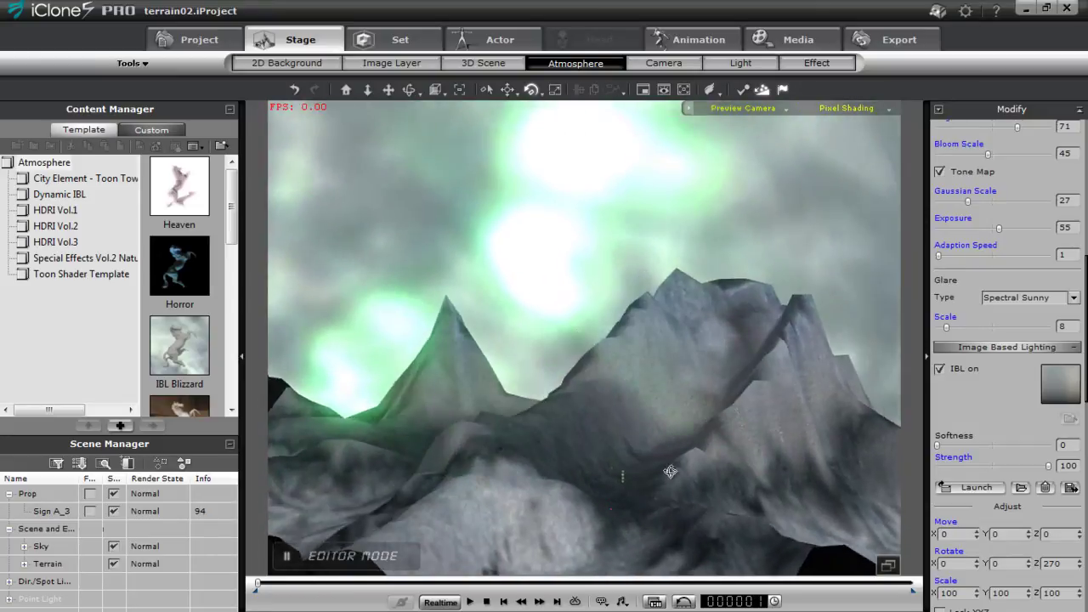
right_drag(670, 471, 677, 331)
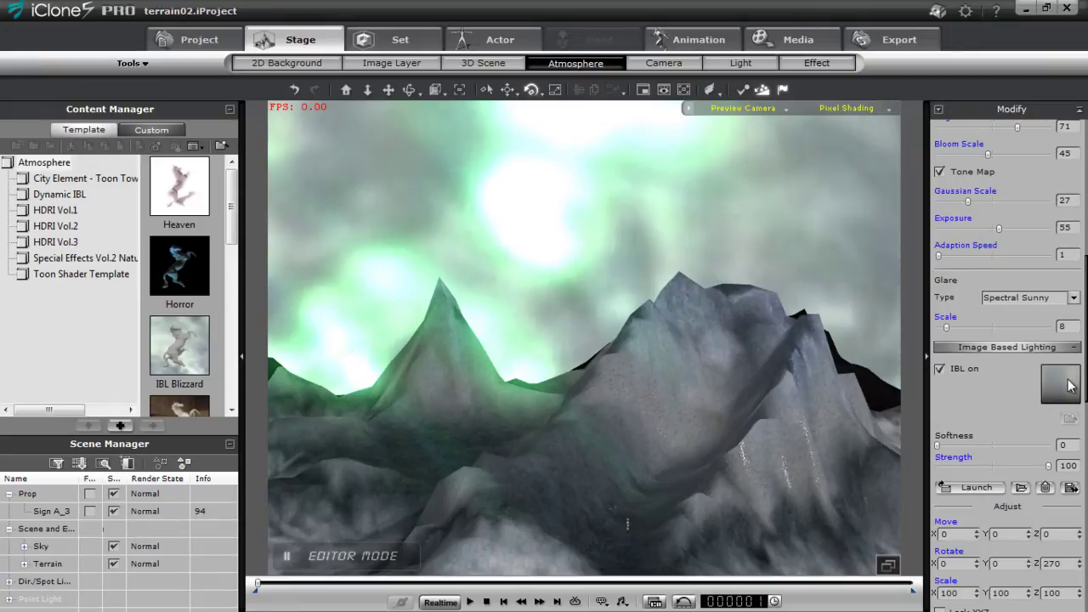
click(939, 369)
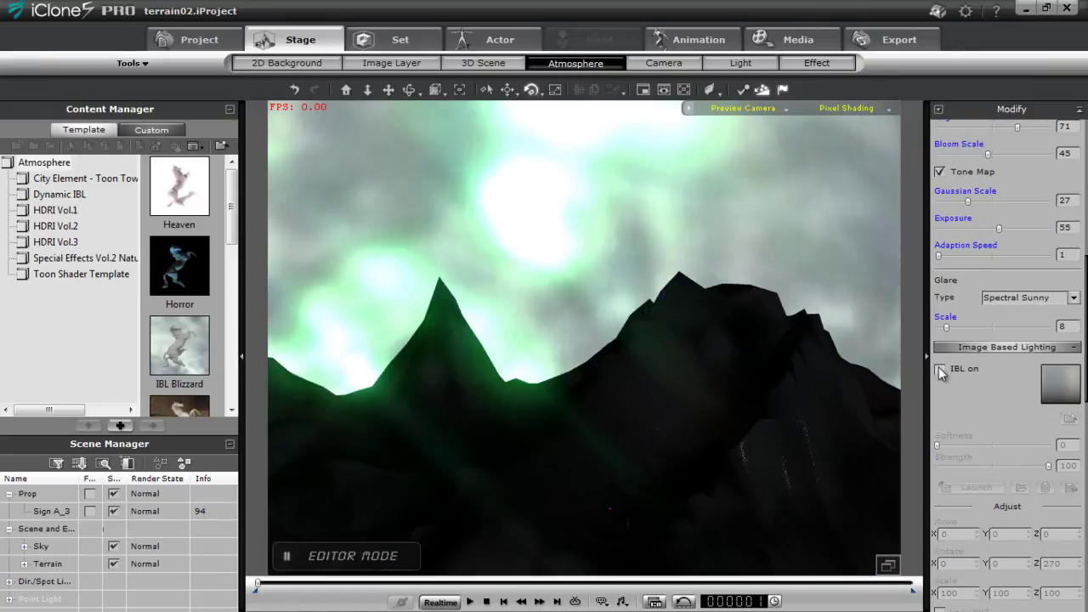
click(939, 369)
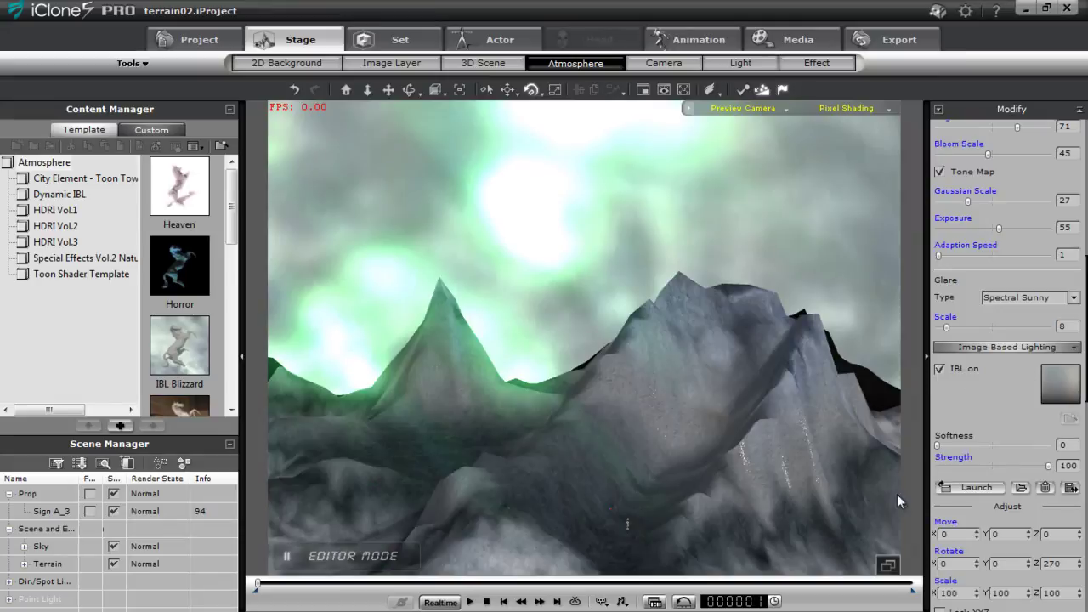
List the scene's directional and point lights and rotate directional Light01 so it strikes the mountains from a new angle
click(230, 110)
click(9, 267)
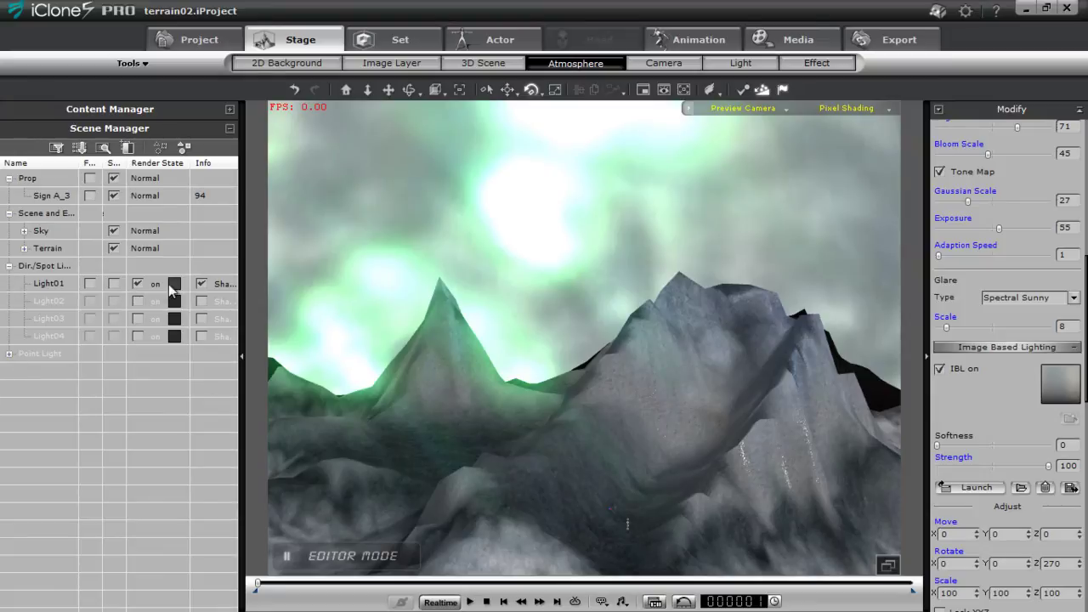
click(8, 353)
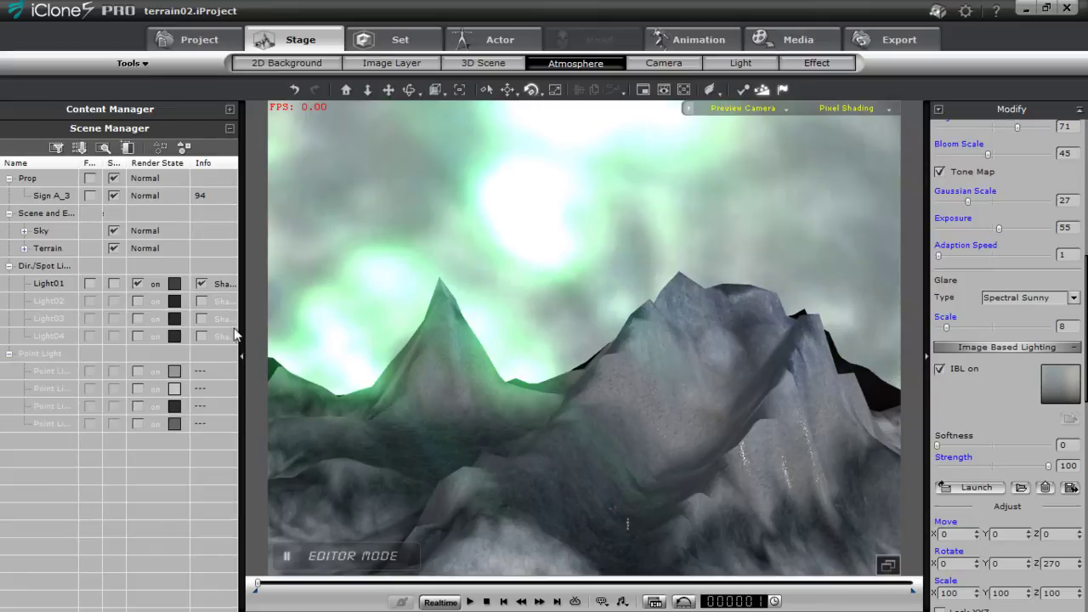
click(598, 331)
mouse_move(596, 362)
mouse_down()
mouse_move(590, 311)
mouse_move(515, 292)
mouse_move(510, 258)
mouse_move(577, 266)
mouse_move(481, 338)
mouse_move(493, 364)
mouse_move(510, 340)
mouse_move(557, 359)
mouse_move(522, 313)
mouse_move(536, 317)
mouse_up()
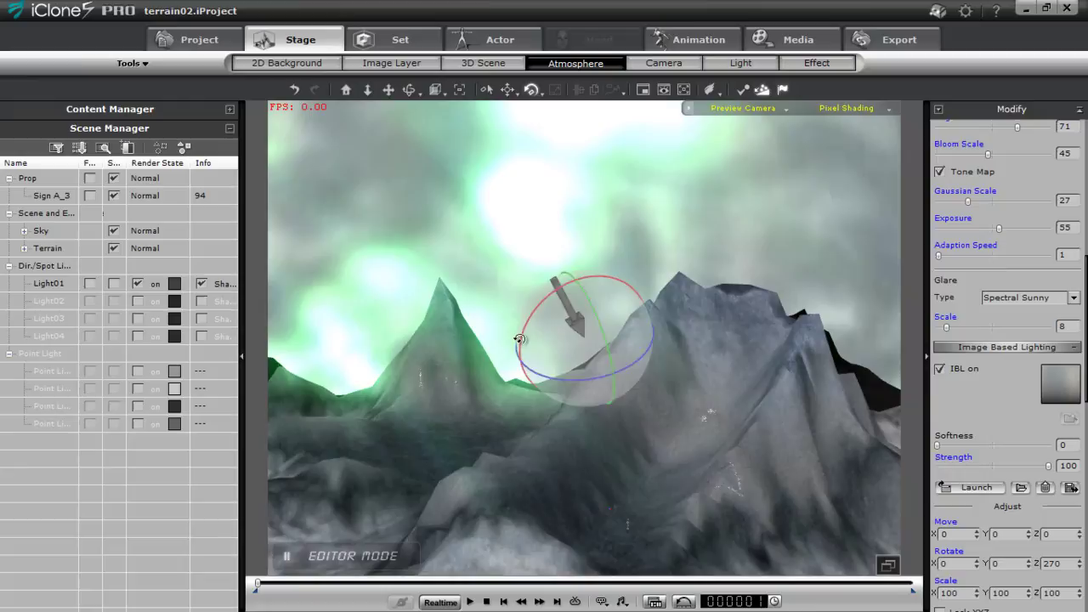
drag(519, 339, 510, 343)
click(510, 341)
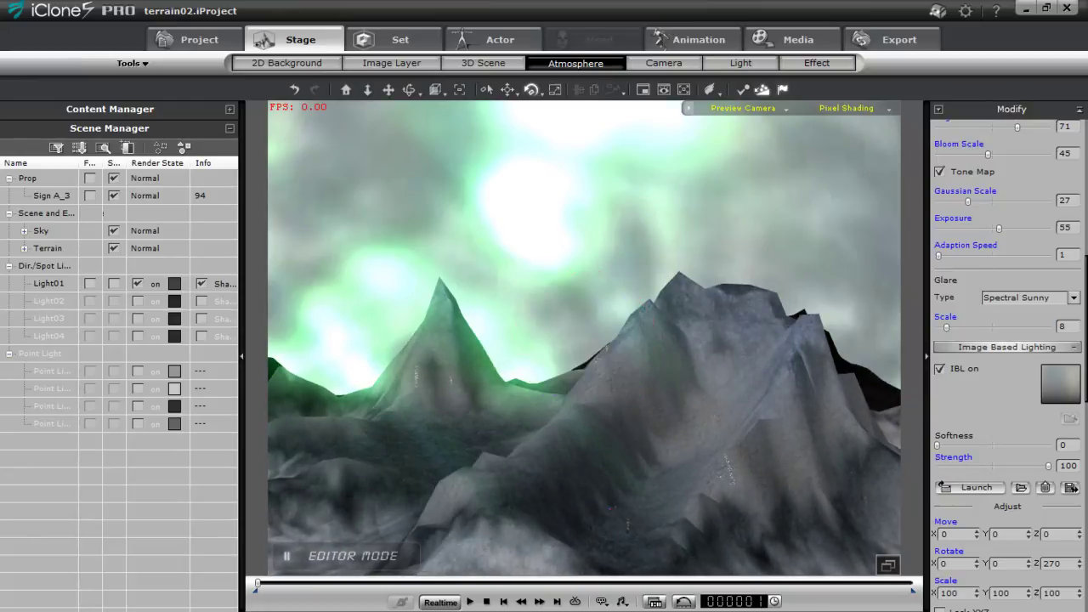
Set the shadow type of Light01 to Self-Cast Shadow
click(741, 63)
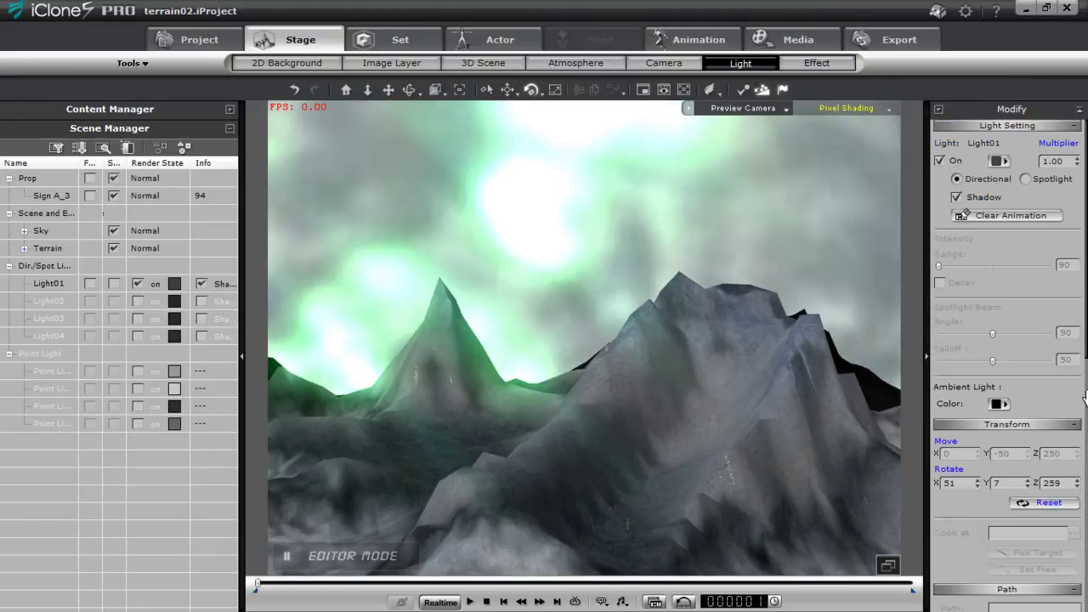
drag(1084, 217, 1080, 418)
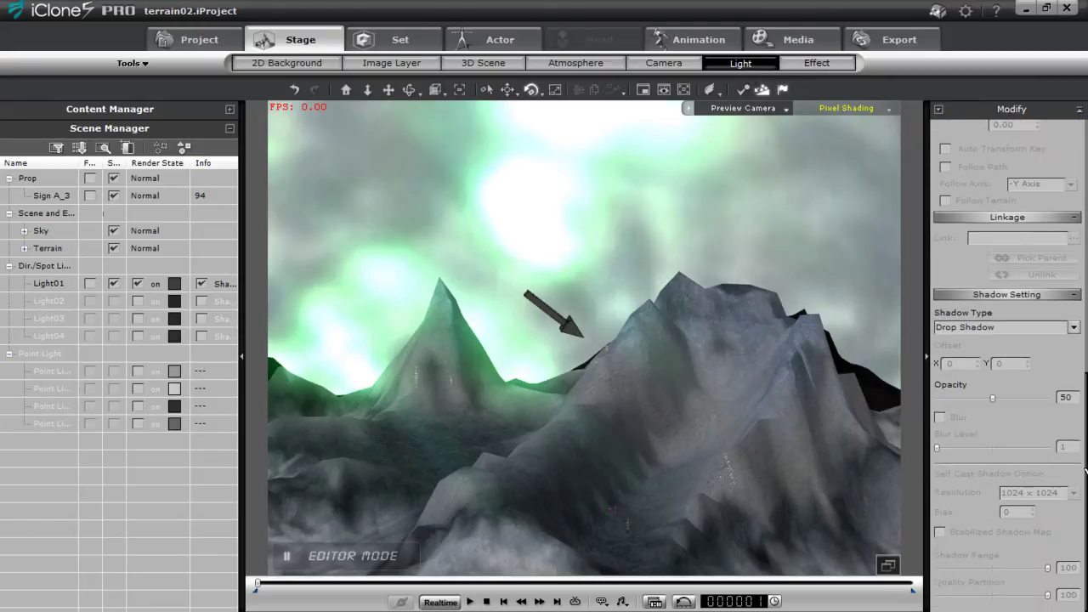
click(1073, 328)
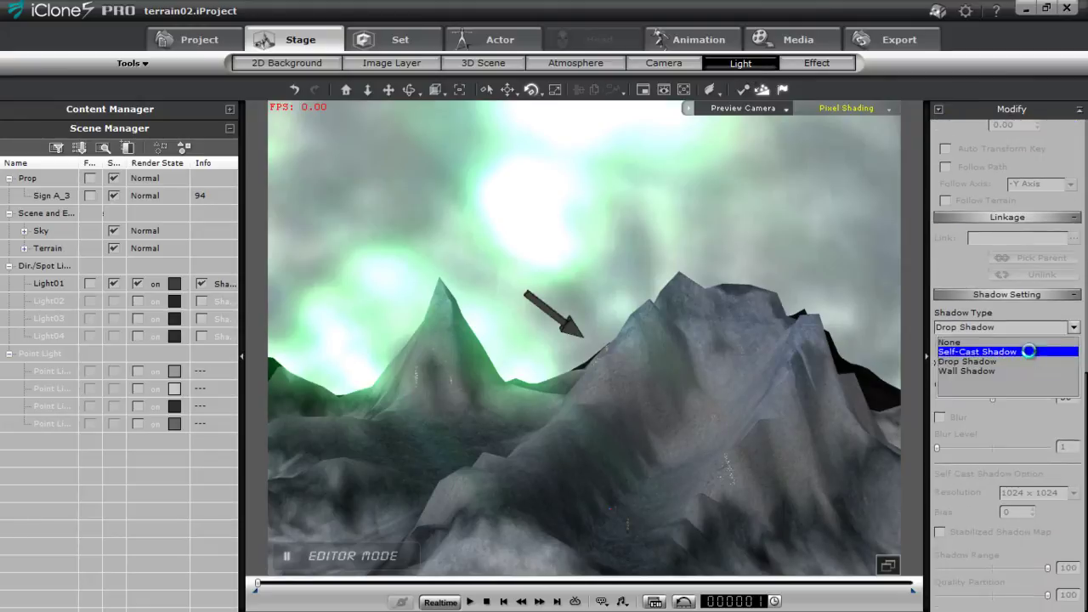
click(963, 361)
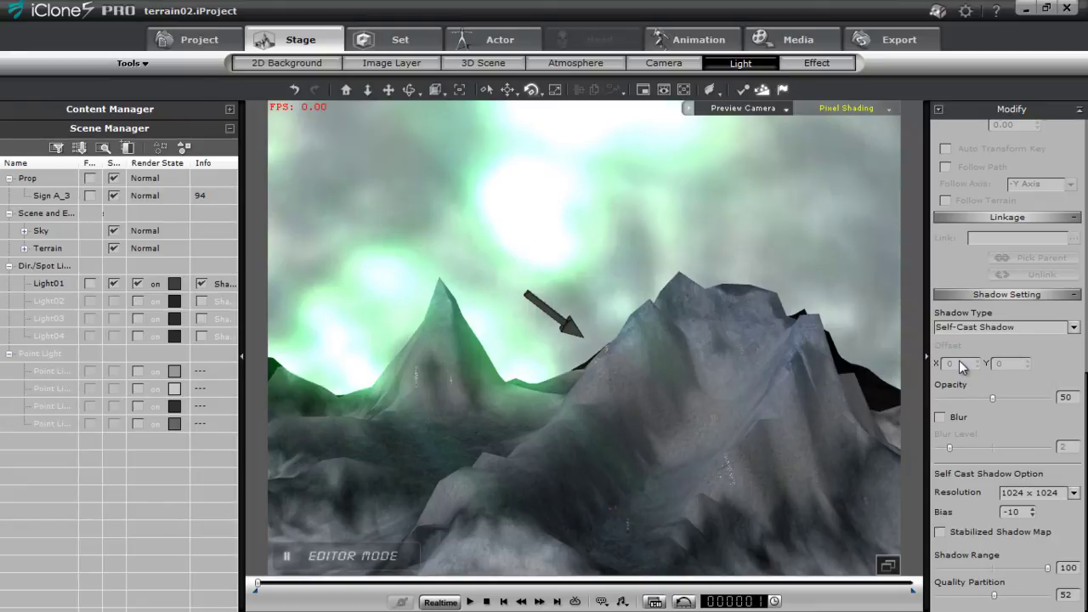
Rotate Light01 to shine from the opposite side of the peaks and turn on blur for its shadow
click(560, 330)
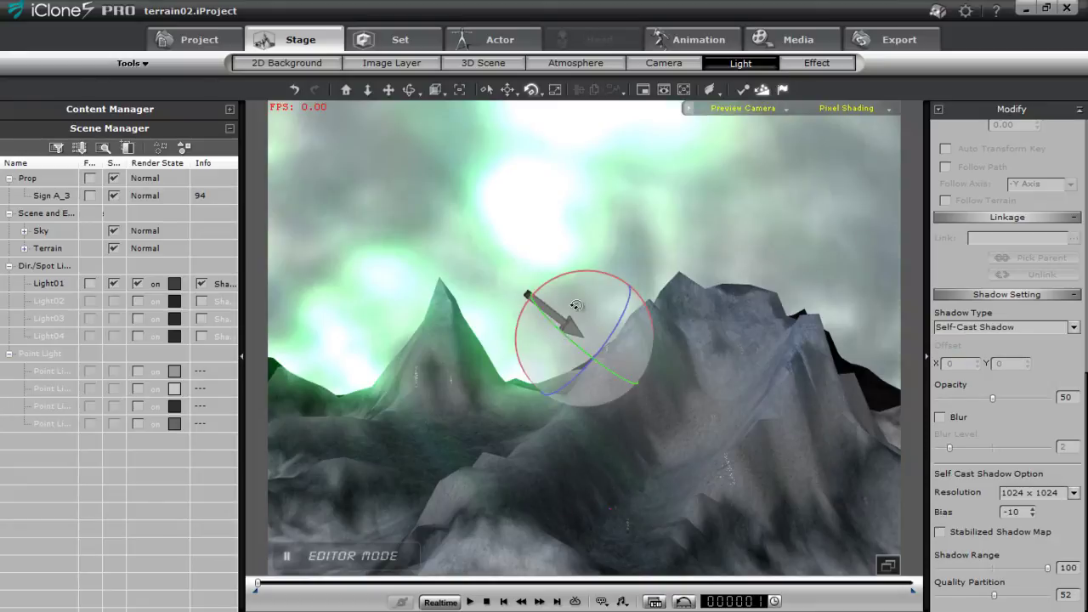
mouse_move(576, 306)
mouse_down()
mouse_move(690, 339)
mouse_move(675, 326)
mouse_up()
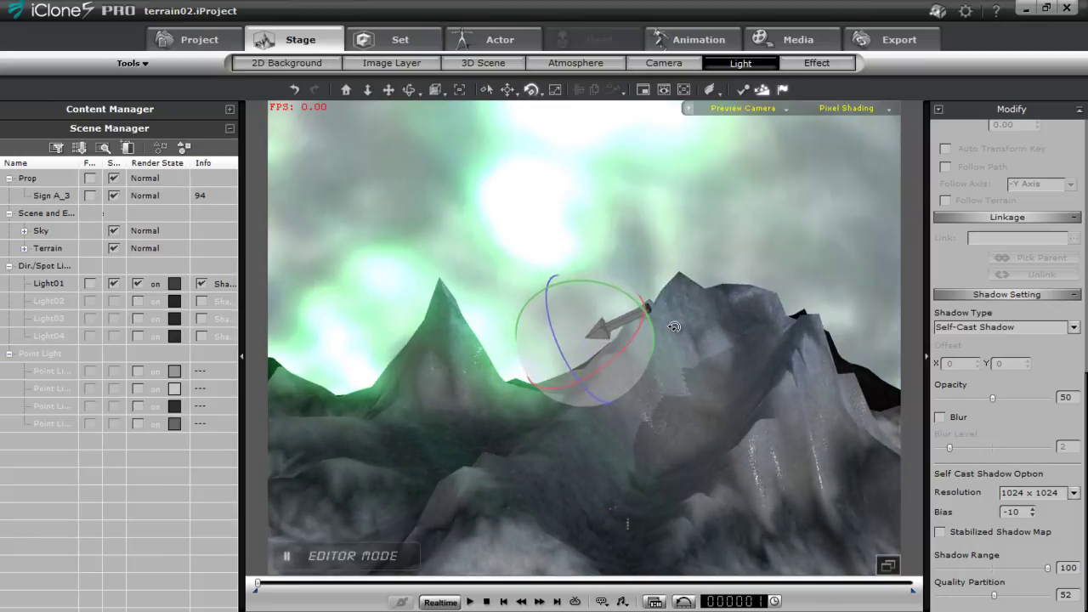
click(942, 417)
drag(625, 364, 595, 310)
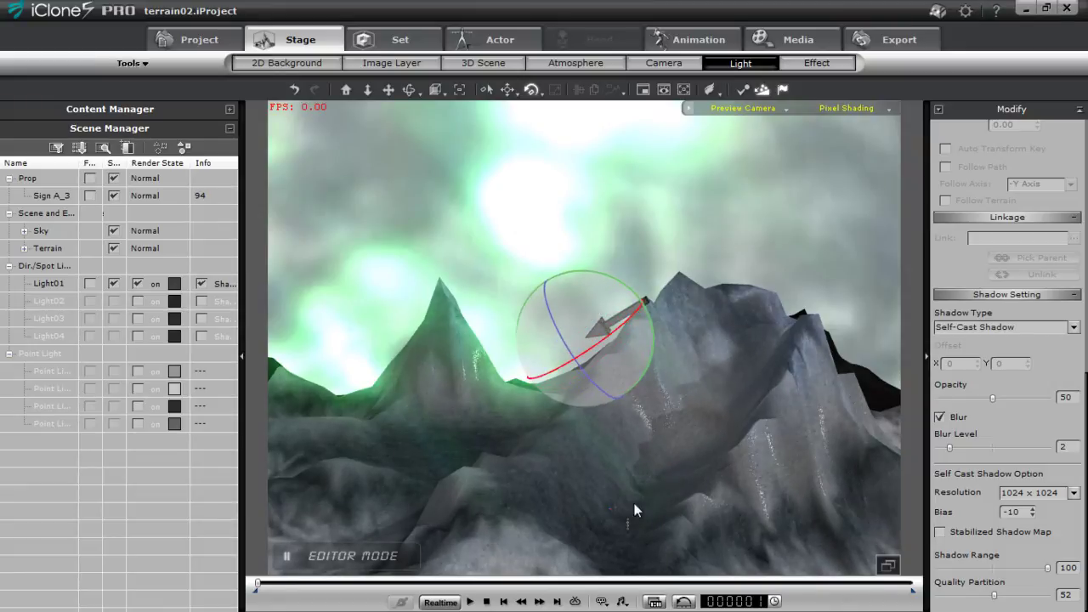
Focus on the Sign A_3 prop in the valley and rotate the directional light around it to test the terrain shadows
click(629, 524)
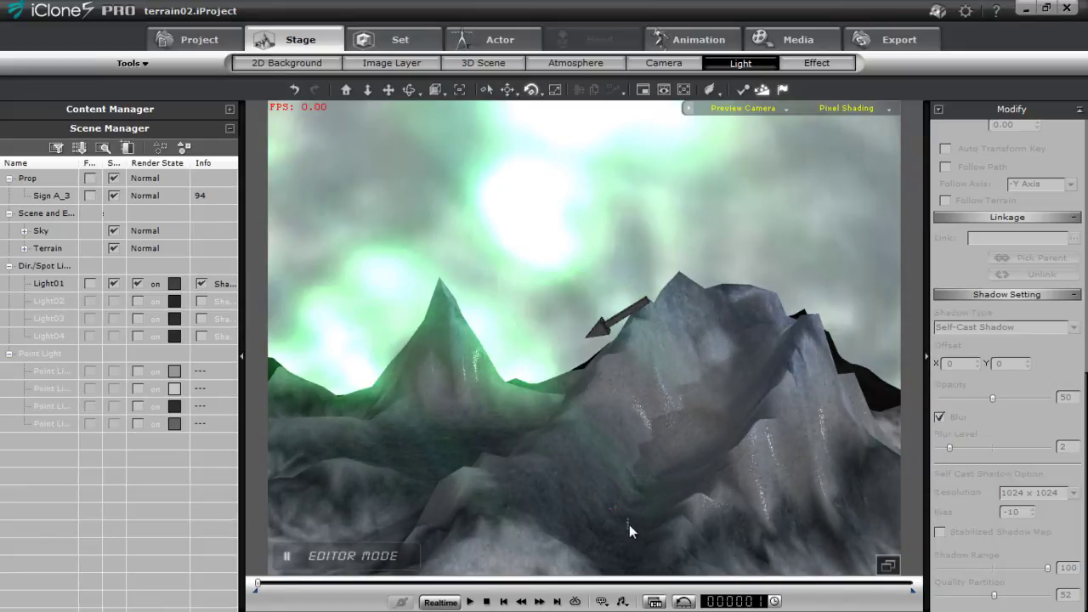
double_click(628, 524)
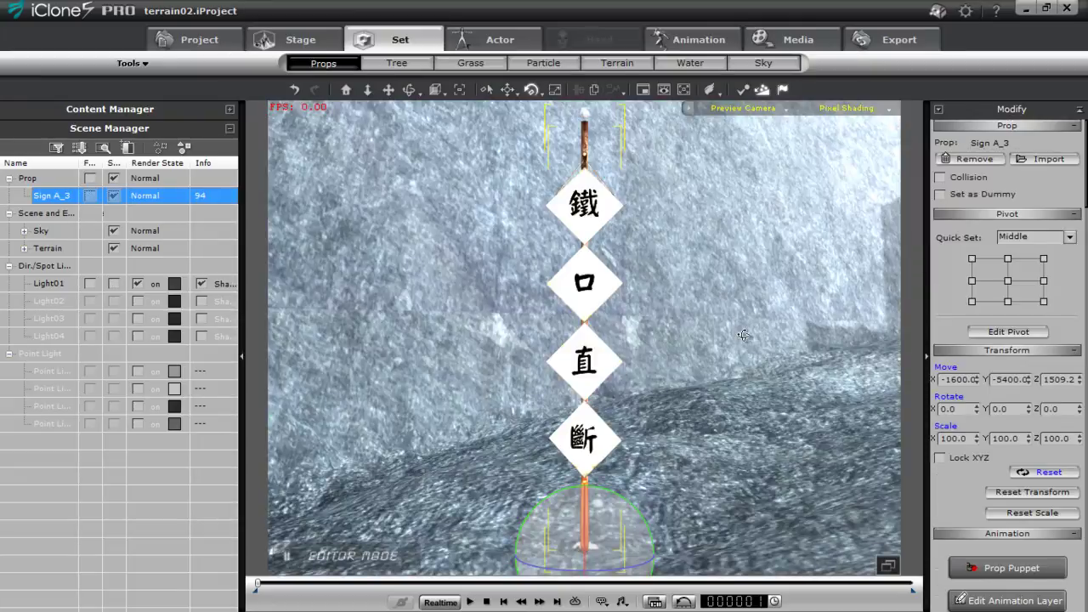
mouse_move(743, 335)
right_down()
mouse_move(772, 445)
mouse_move(717, 418)
mouse_move(659, 268)
mouse_move(659, 307)
mouse_move(673, 335)
mouse_move(740, 346)
mouse_move(751, 262)
mouse_move(736, 273)
right_up()
scroll(743, 267, down, 5)
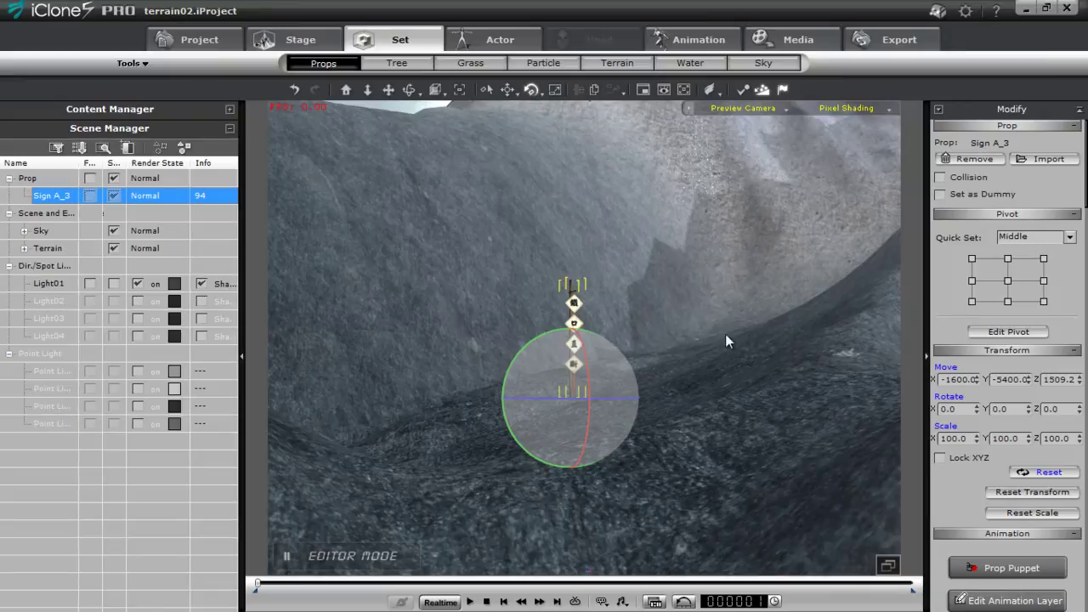
click(631, 257)
mouse_move(587, 321)
mouse_down()
mouse_move(519, 308)
mouse_move(488, 272)
mouse_move(488, 198)
mouse_move(504, 190)
mouse_up()
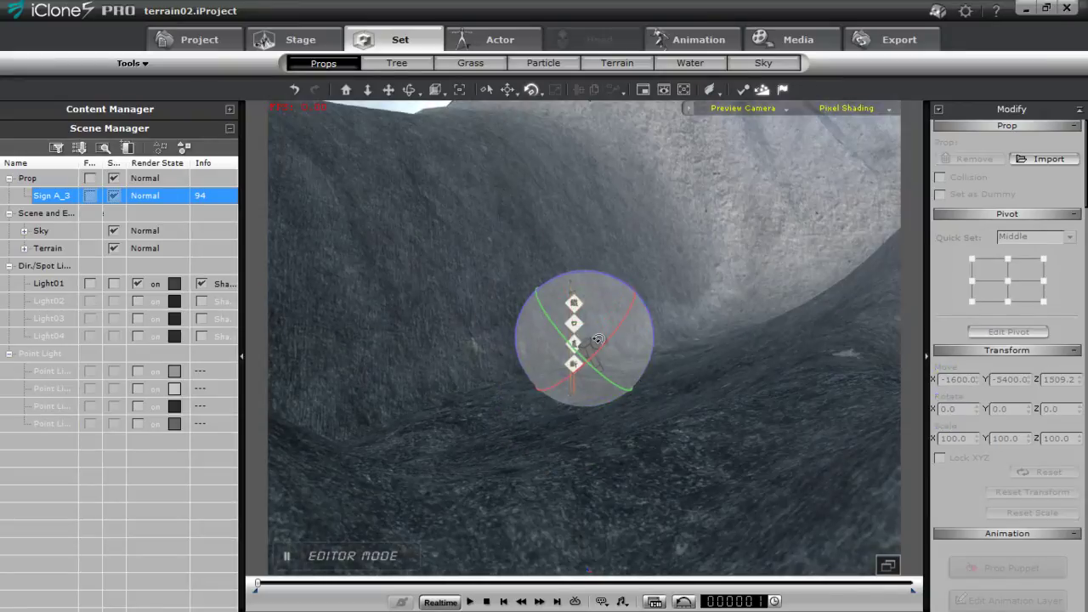
mouse_move(599, 339)
mouse_down()
mouse_move(585, 238)
mouse_move(527, 260)
mouse_move(564, 316)
mouse_up()
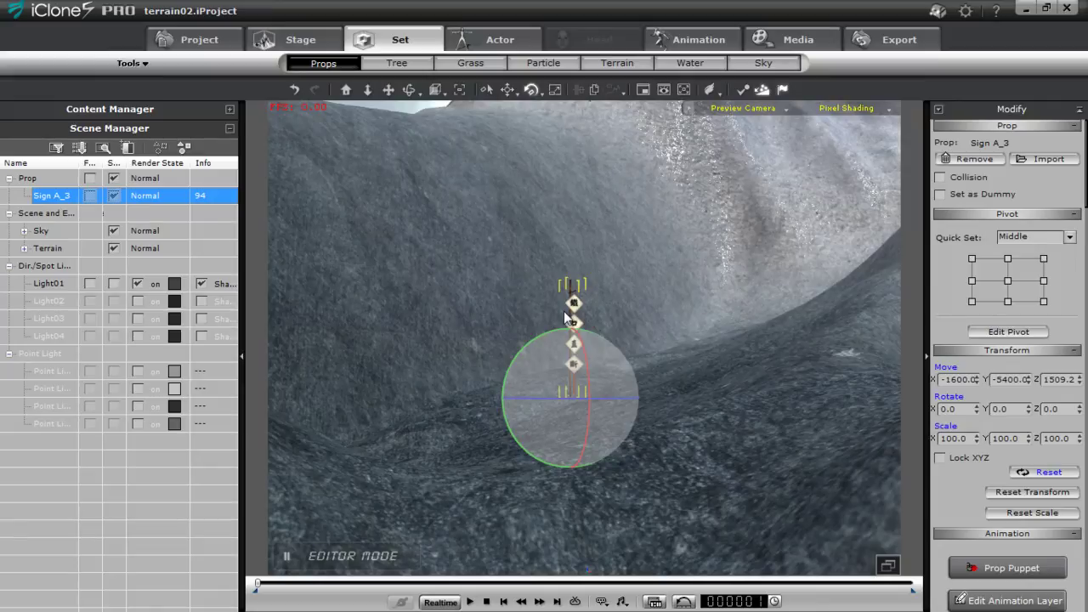
Apply the Horror atmosphere template to the scene and inspect the terrain under its lighting
click(229, 127)
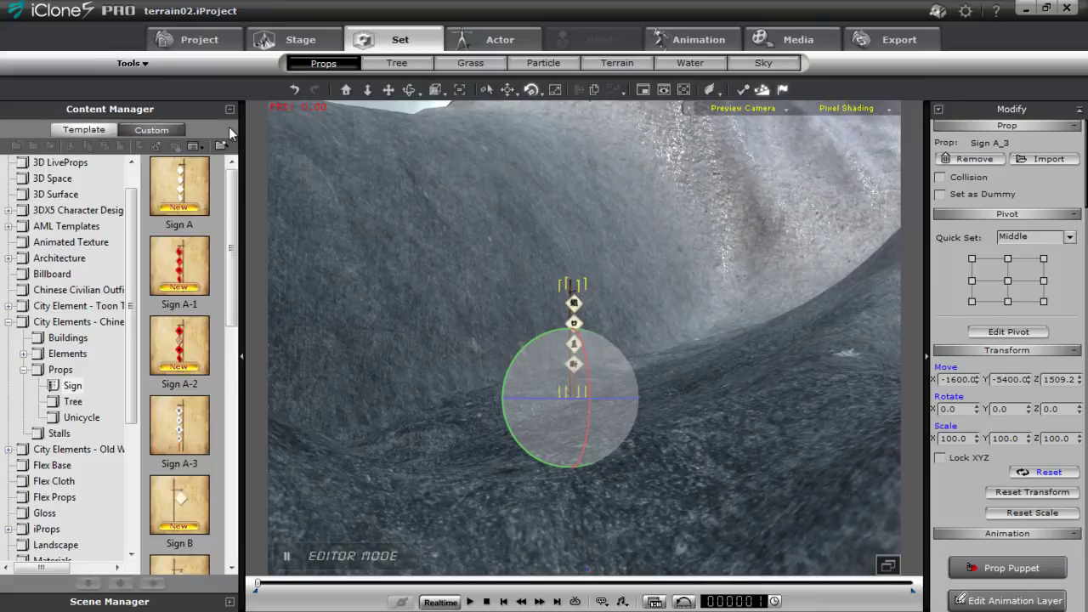
click(229, 602)
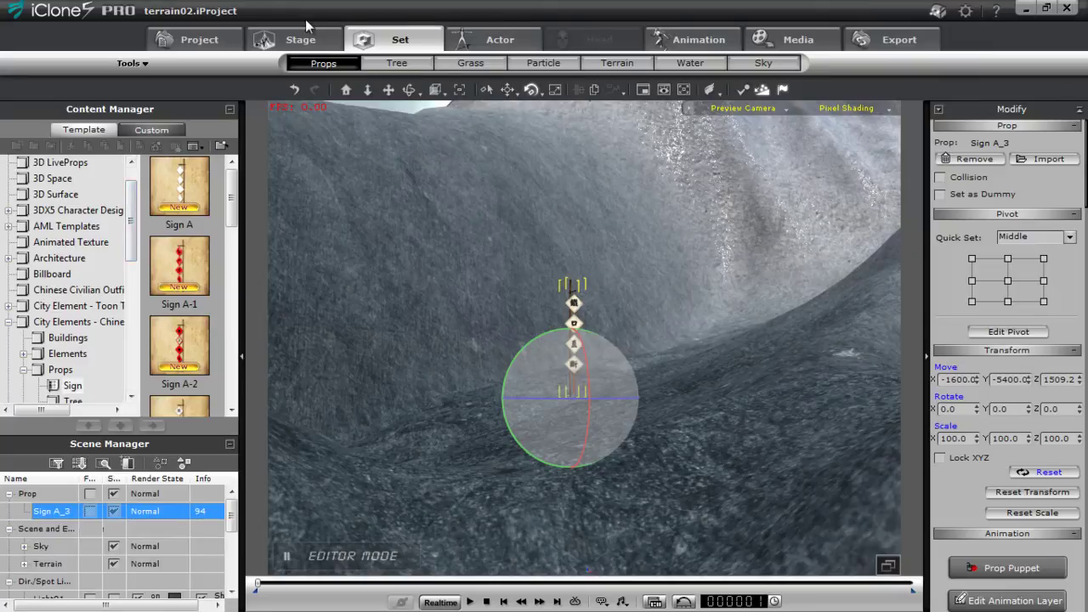
click(301, 37)
click(561, 63)
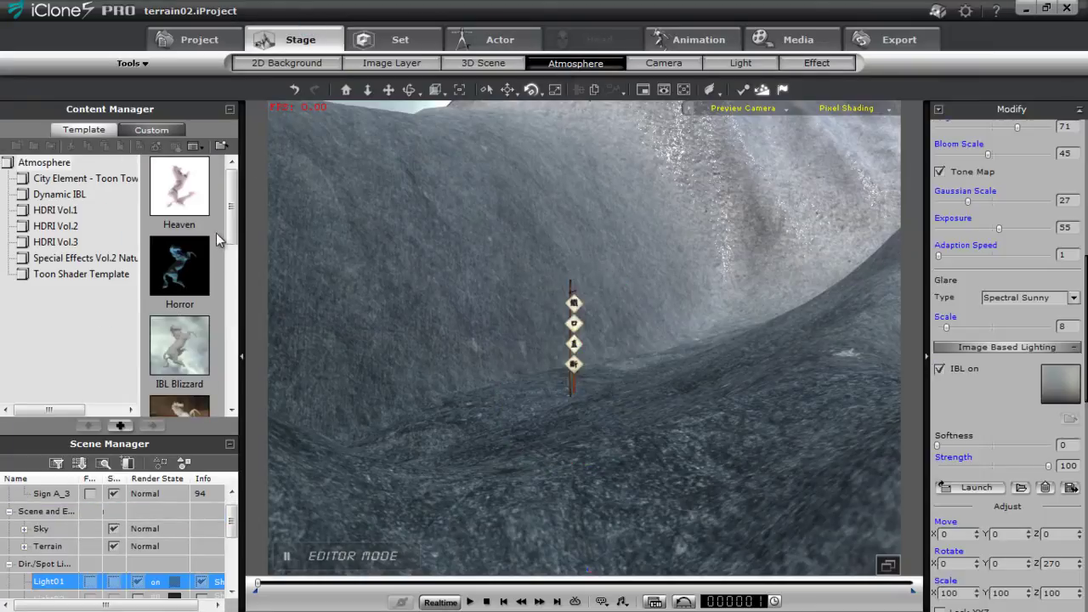
drag(231, 206, 232, 232)
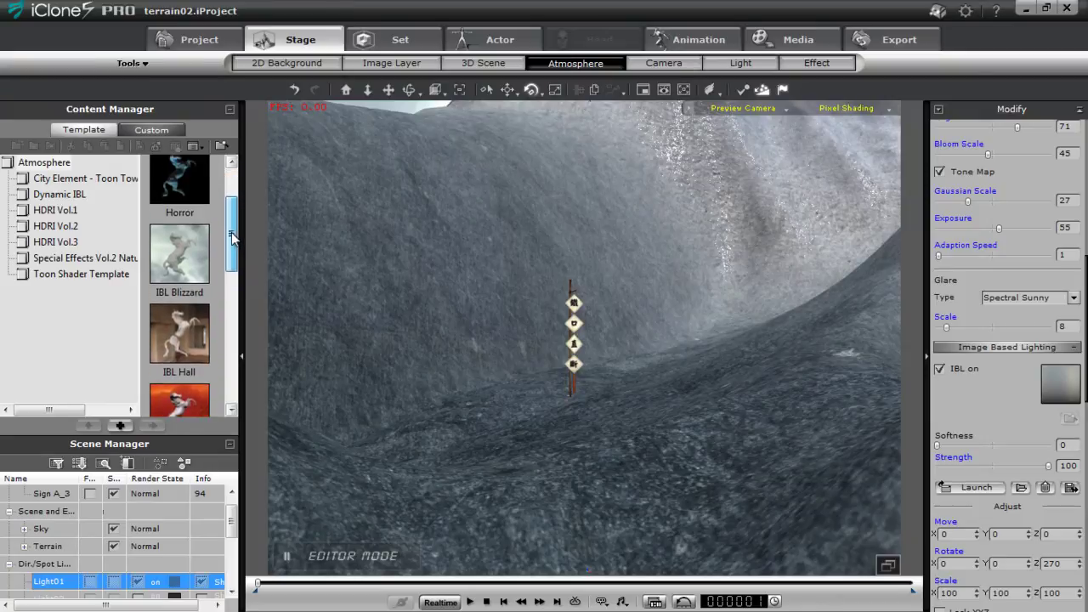
scroll(187, 244, up, 1)
double_click(187, 247)
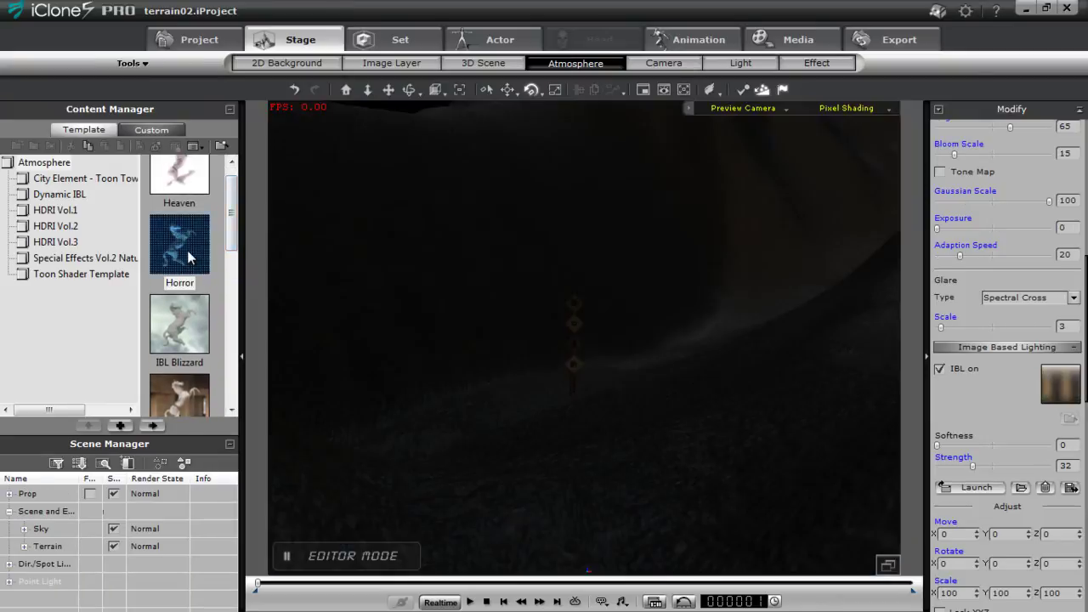
mouse_move(544, 429)
right_down()
mouse_move(580, 397)
mouse_move(542, 430)
right_up()
scroll(711, 427, down, 5)
drag(712, 434, 638, 437)
drag(652, 489, 595, 452)
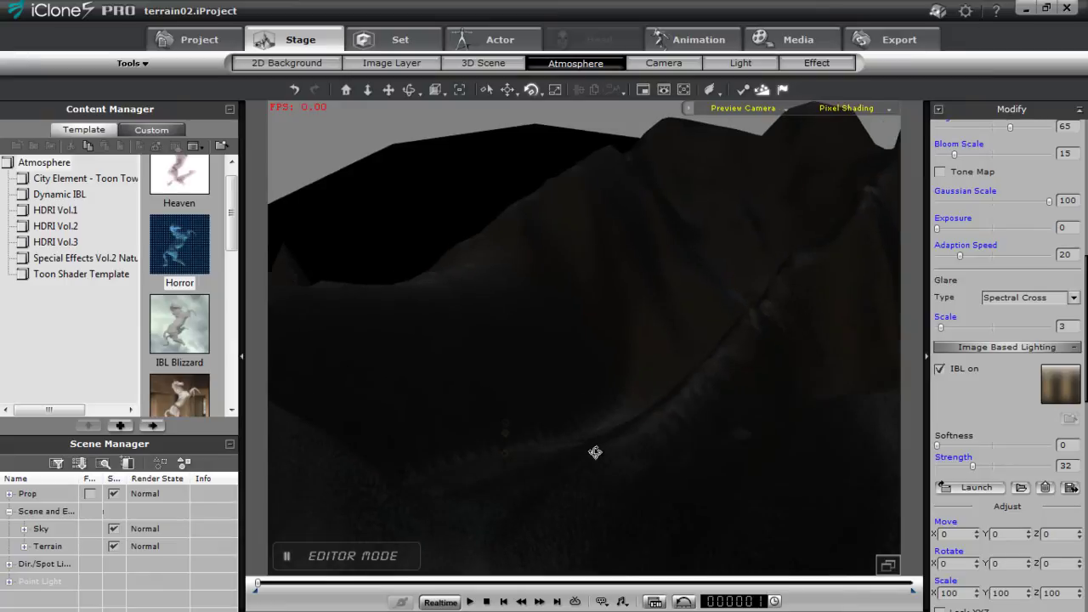
Turn on fog with a start distance of 500 and an end distance of 20000, and check it over the terrain
scroll(1008, 365, up, 10)
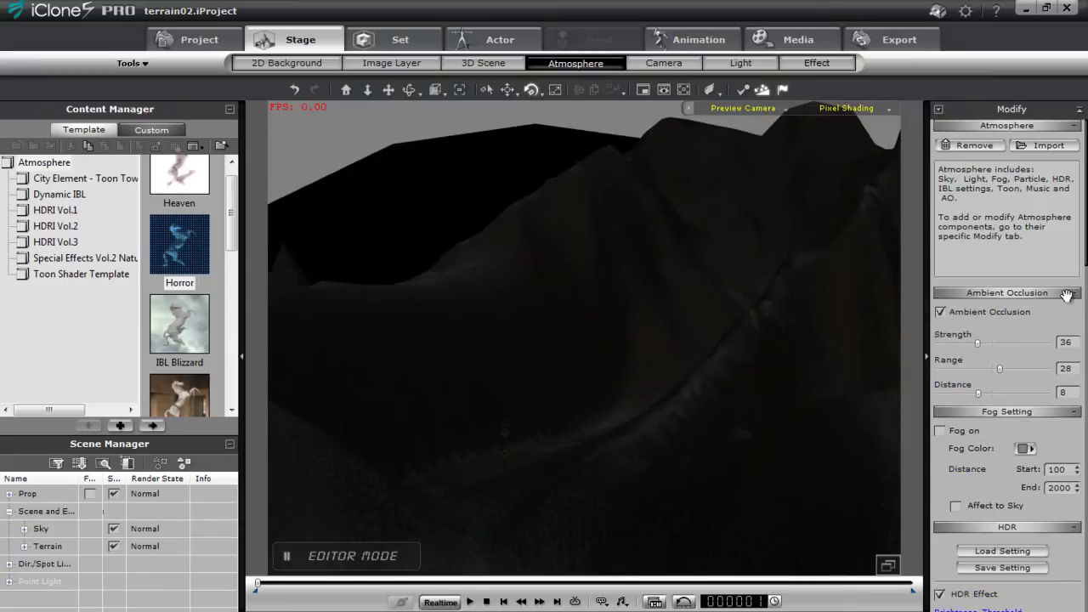
click(939, 431)
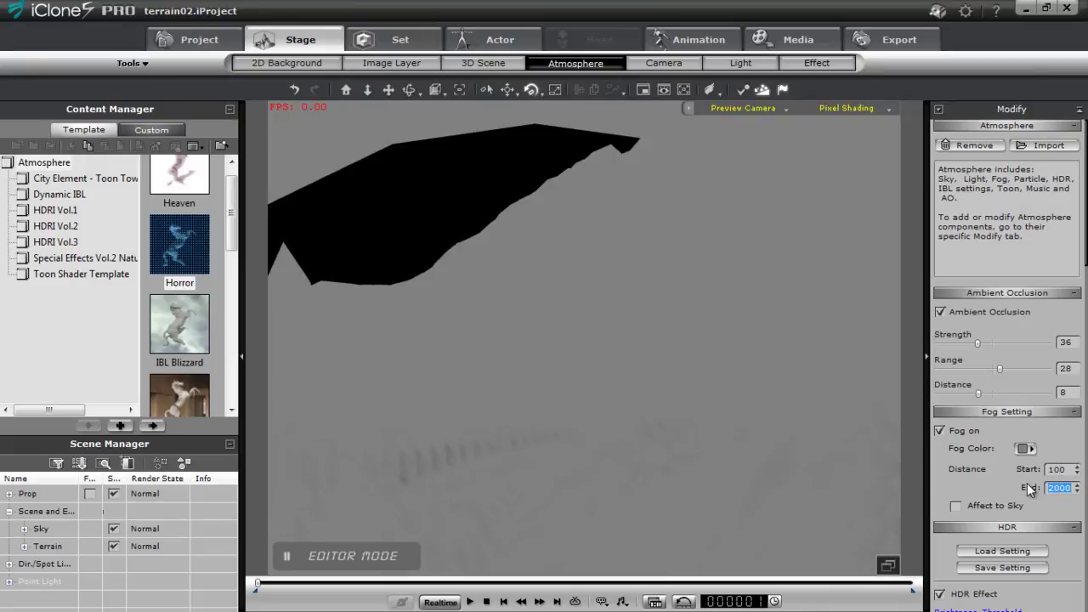
text(6000)
key(Return)
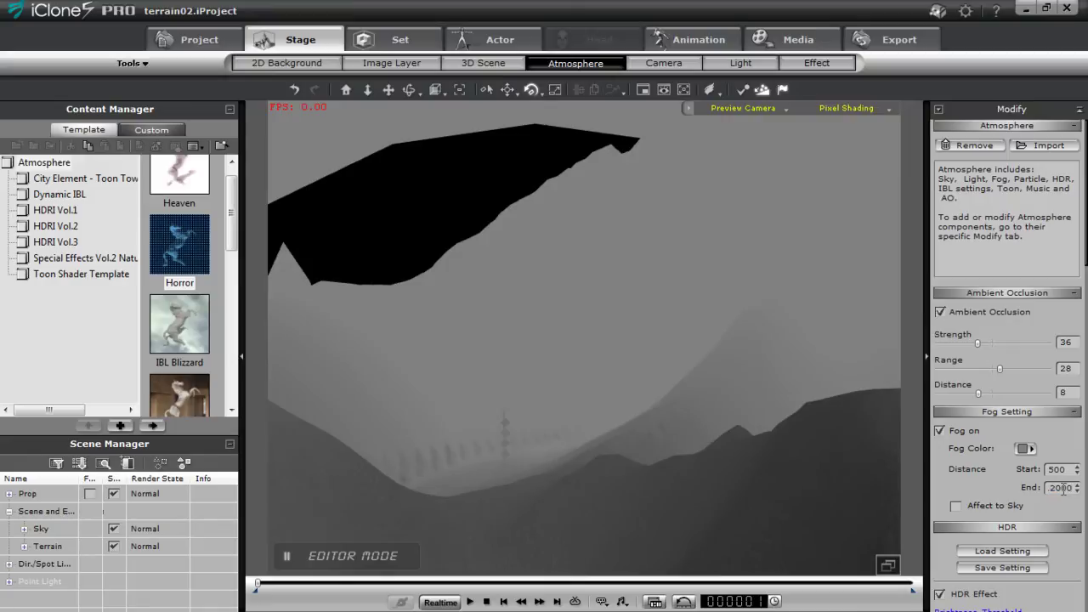
text(1)
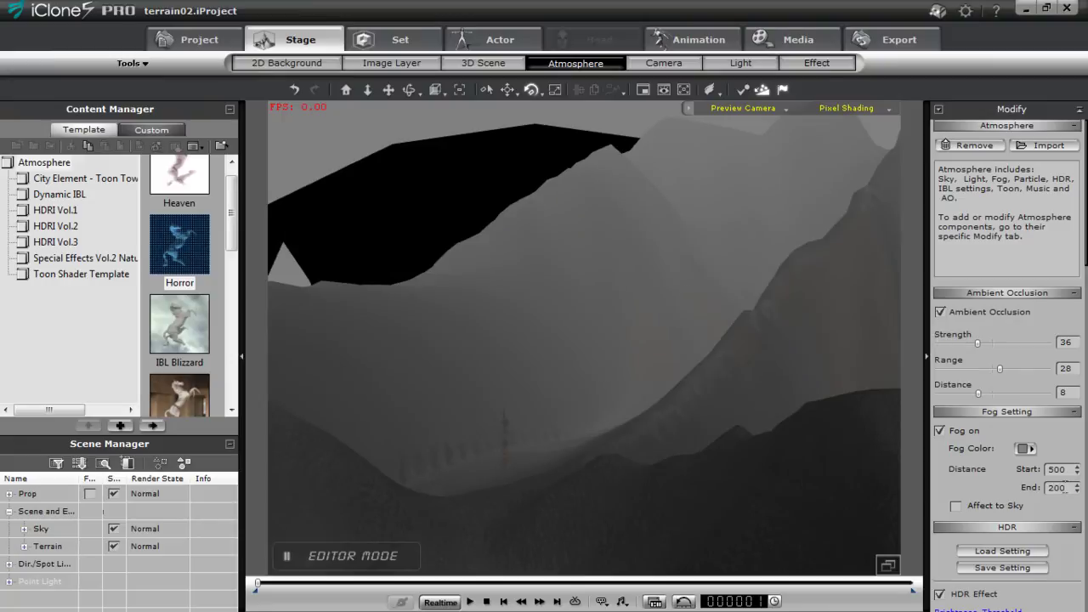
text(0)
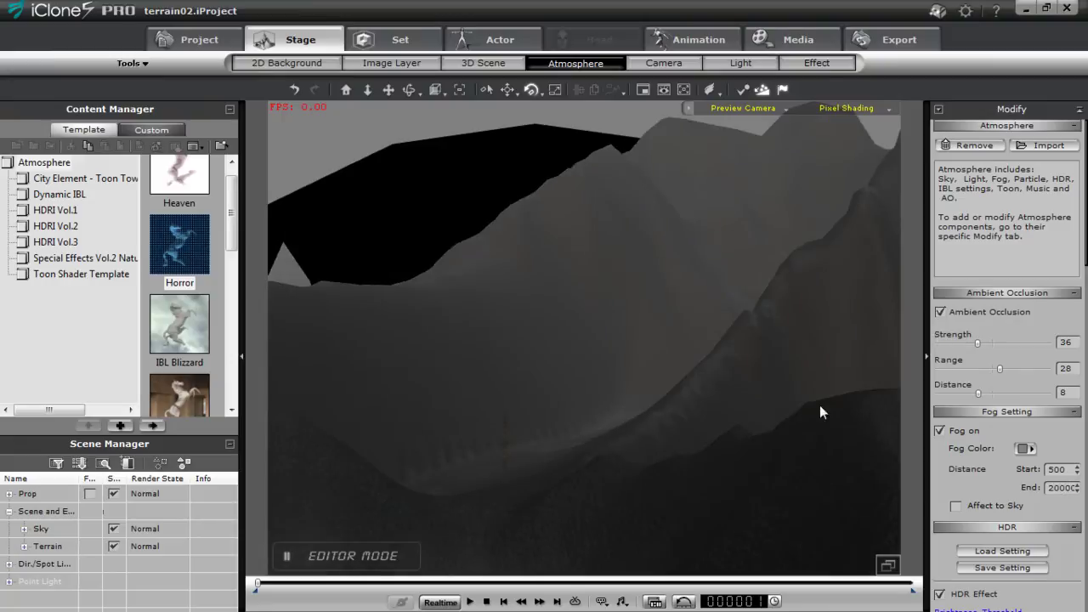
drag(675, 457, 595, 361)
scroll(595, 361, down, 10)
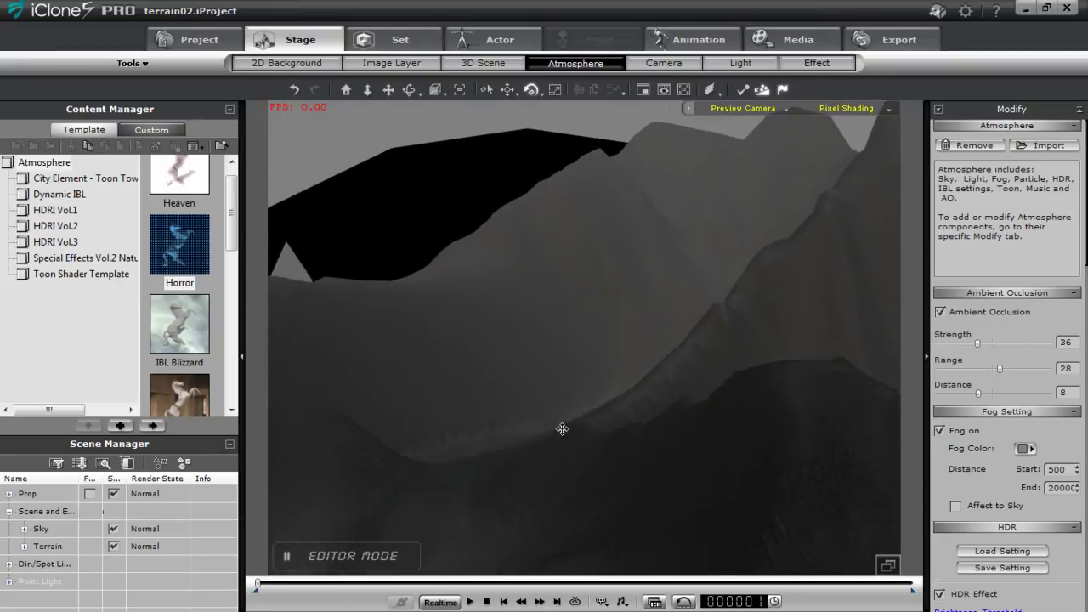
middle_drag(665, 450, 656, 393)
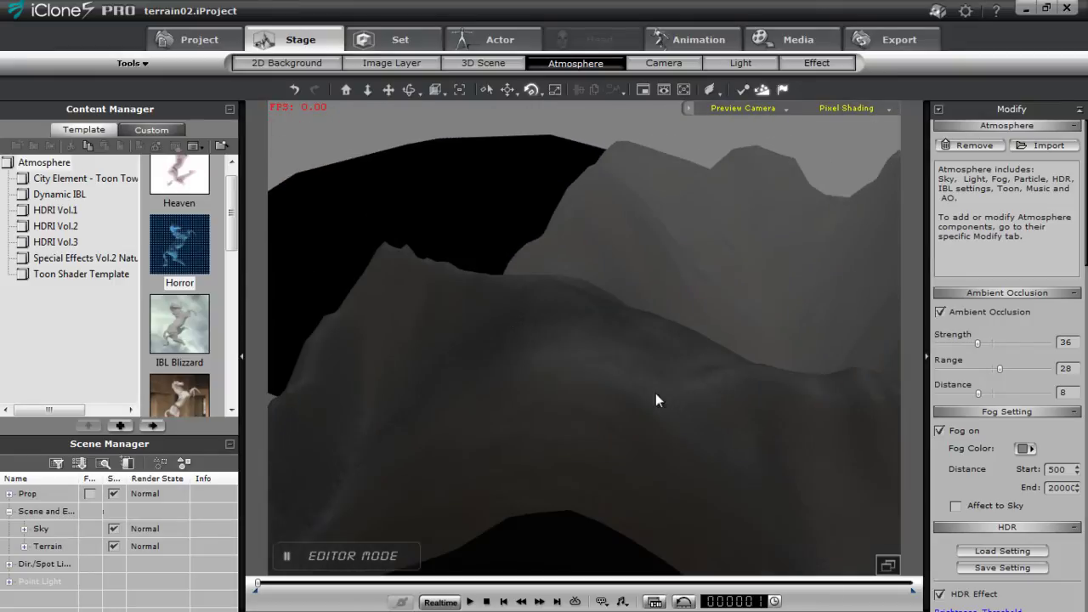
Set the sky's scale to 1000 so it covers the backdrop behind the peaks
middle_drag(486, 303, 673, 308)
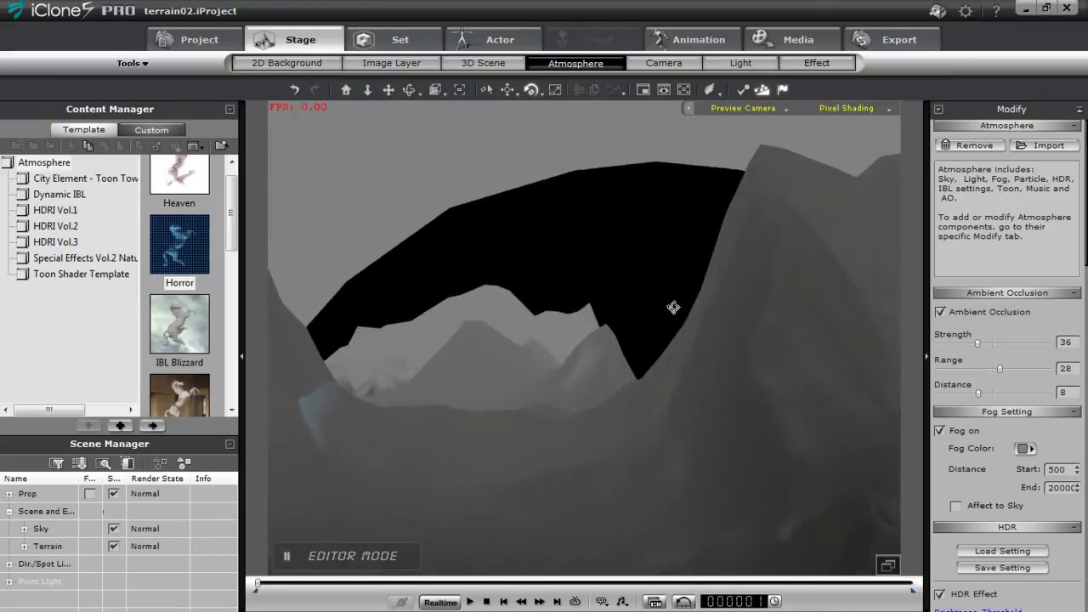
right_drag(674, 306, 678, 299)
right_drag(665, 377, 664, 297)
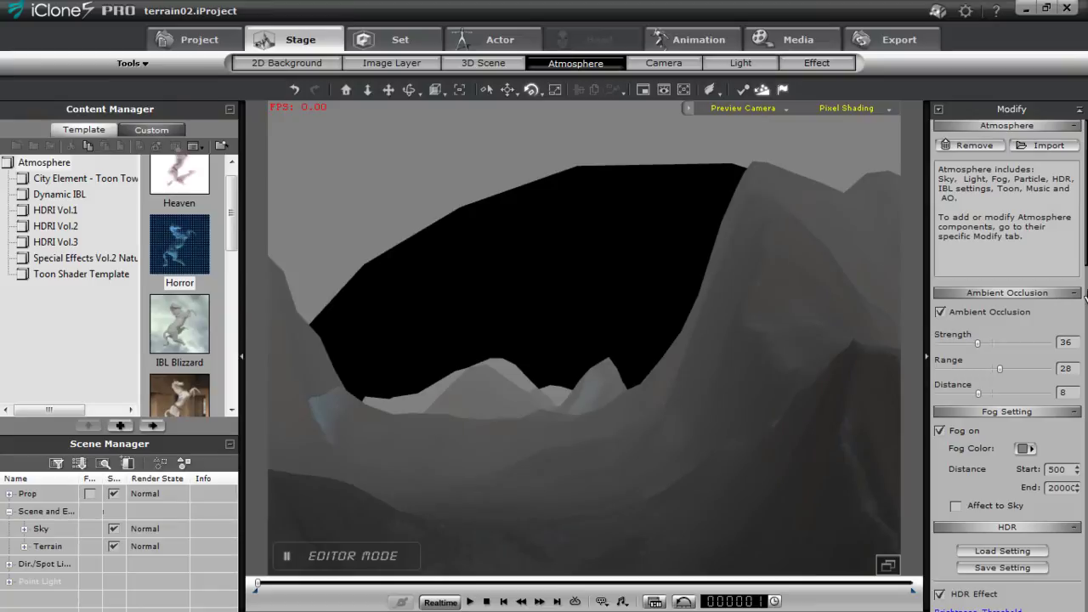
click(400, 39)
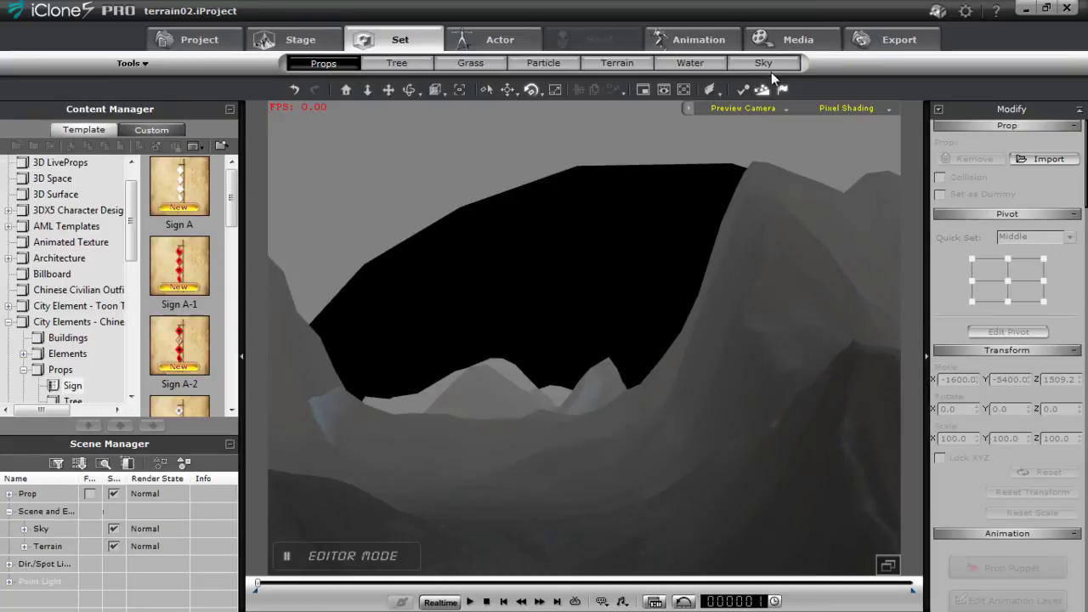
click(769, 64)
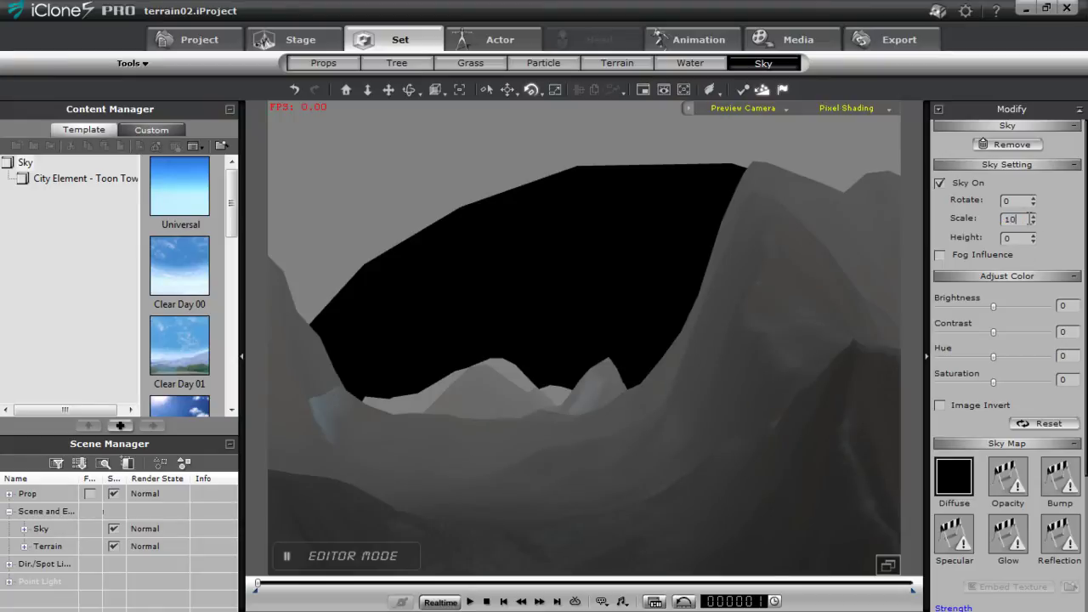
key(Return)
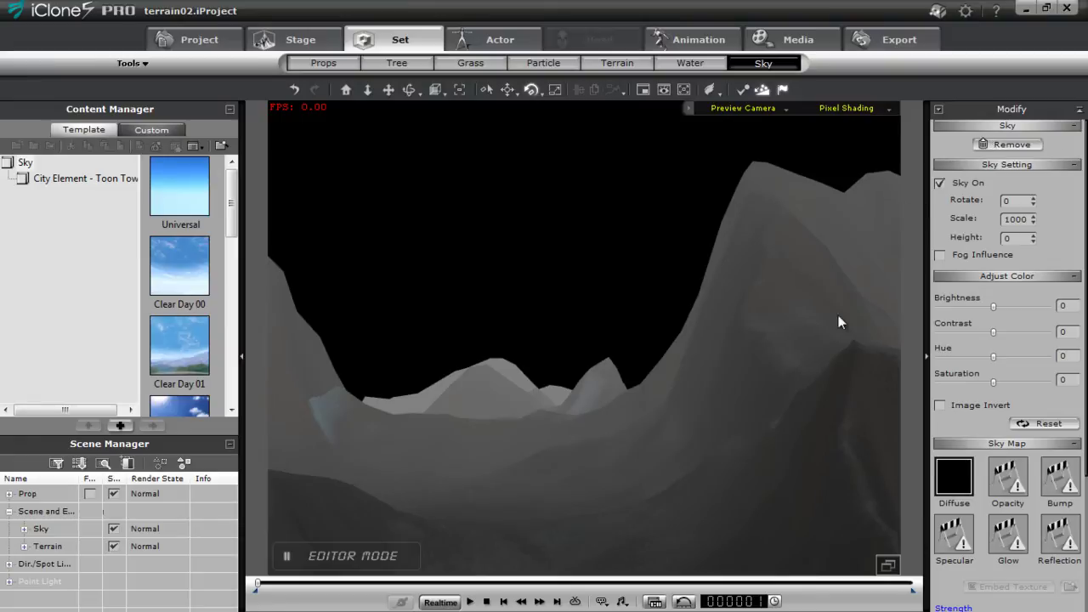
Select the Sign A_3 prop in the dark valley and view it up close
right_drag(847, 406, 529, 397)
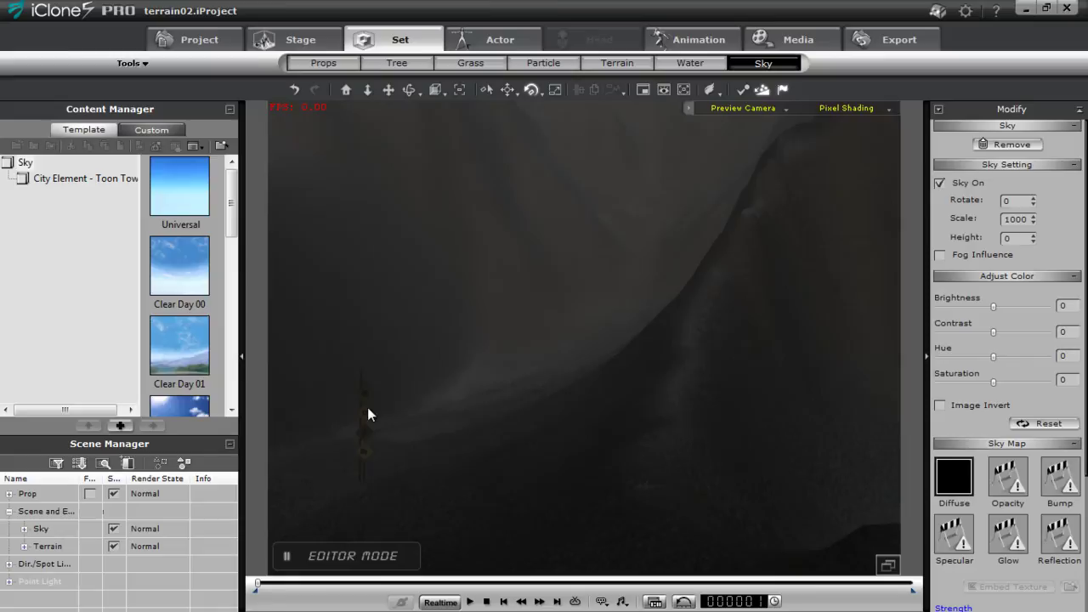
click(365, 409)
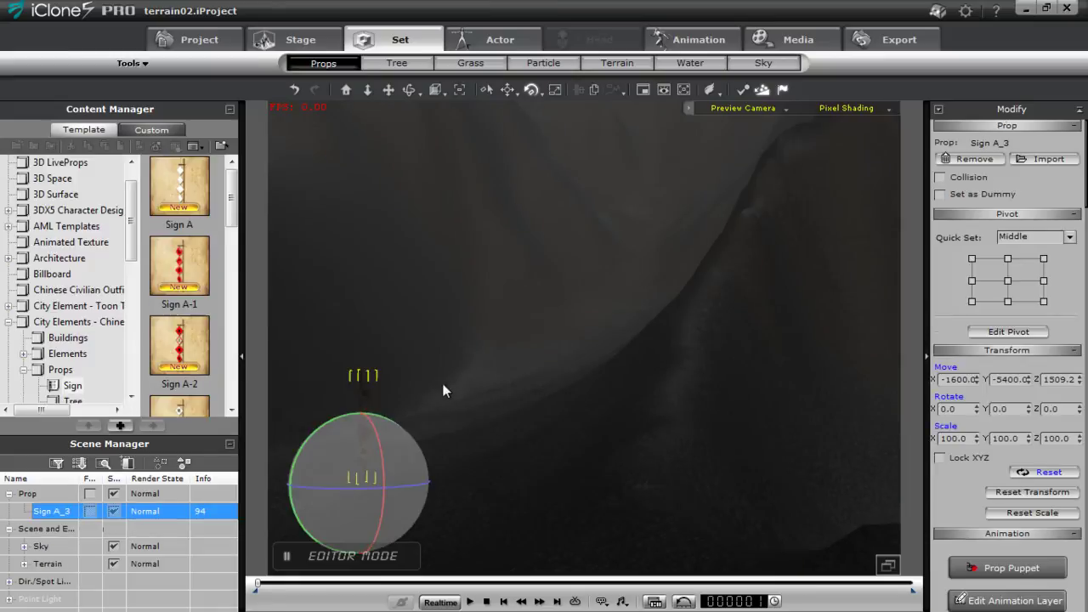
right_drag(445, 388, 539, 410)
right_drag(670, 445, 578, 396)
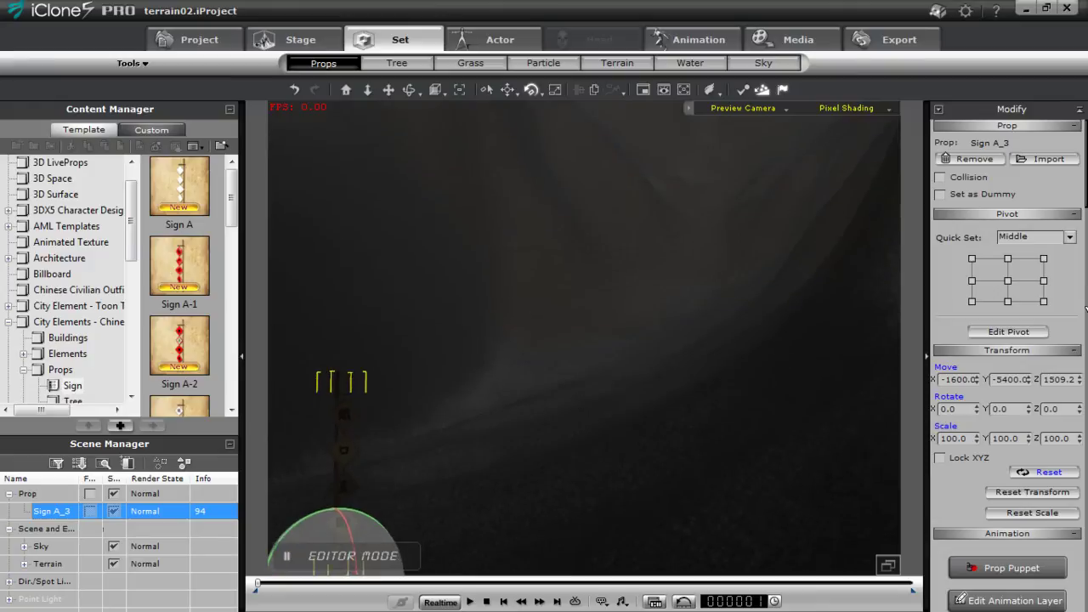
Turn on the atmosphere's toon shader, shift the second toon level marker toward light, and set the edge width to 2
click(304, 40)
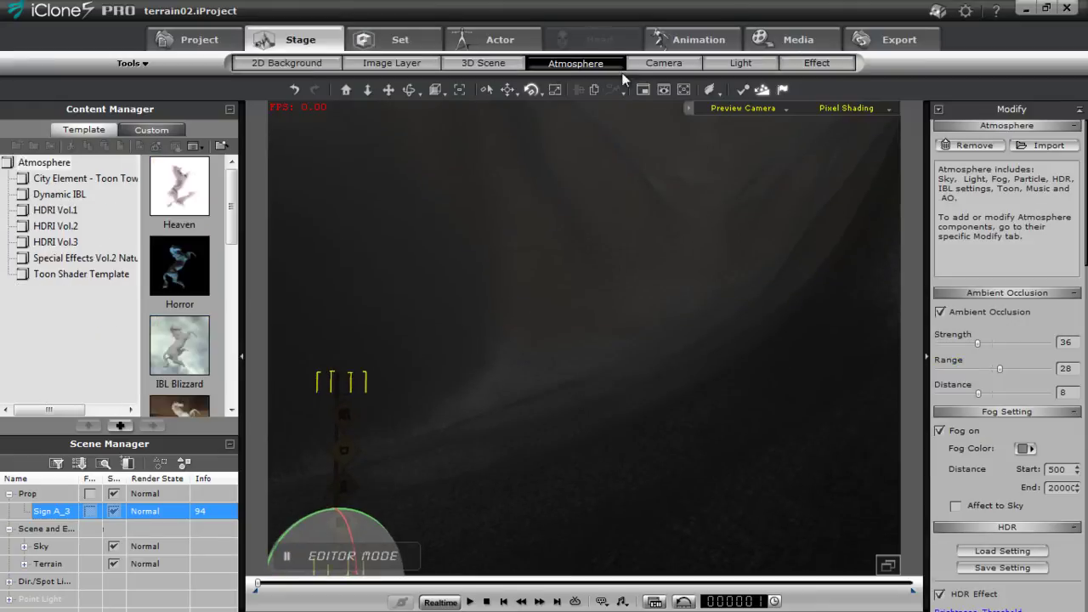
drag(1086, 253, 1085, 580)
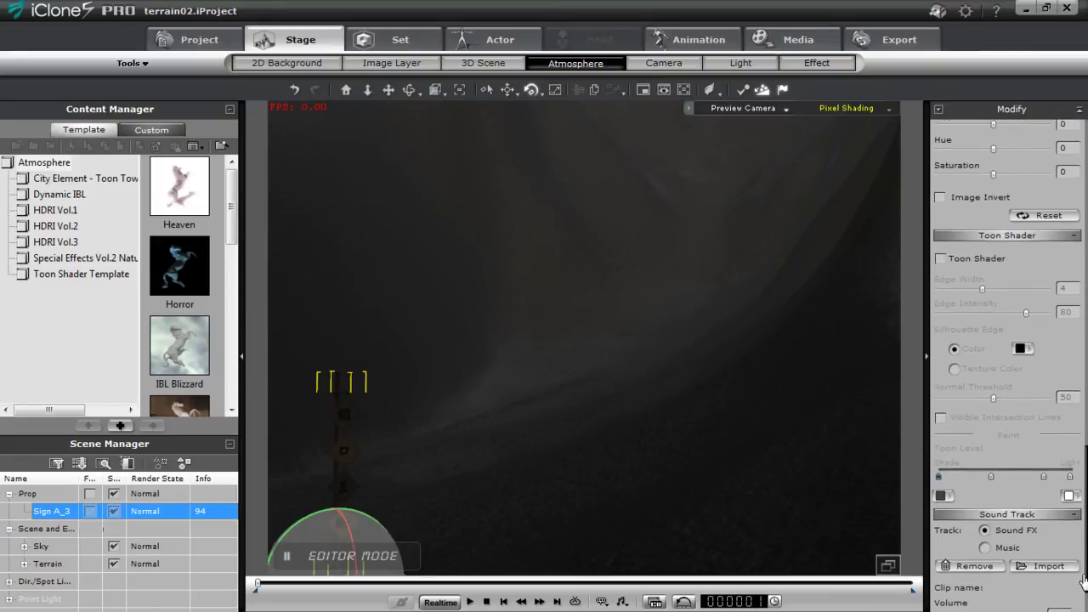
click(940, 258)
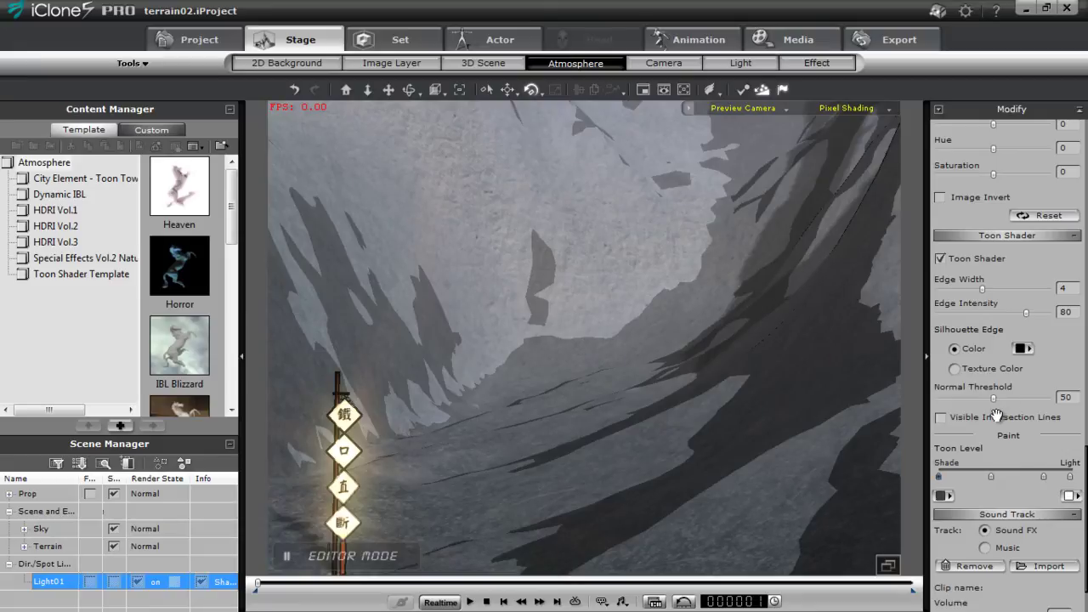
mouse_move(992, 477)
mouse_down()
mouse_move(976, 479)
mouse_move(1060, 480)
mouse_move(1004, 477)
mouse_up()
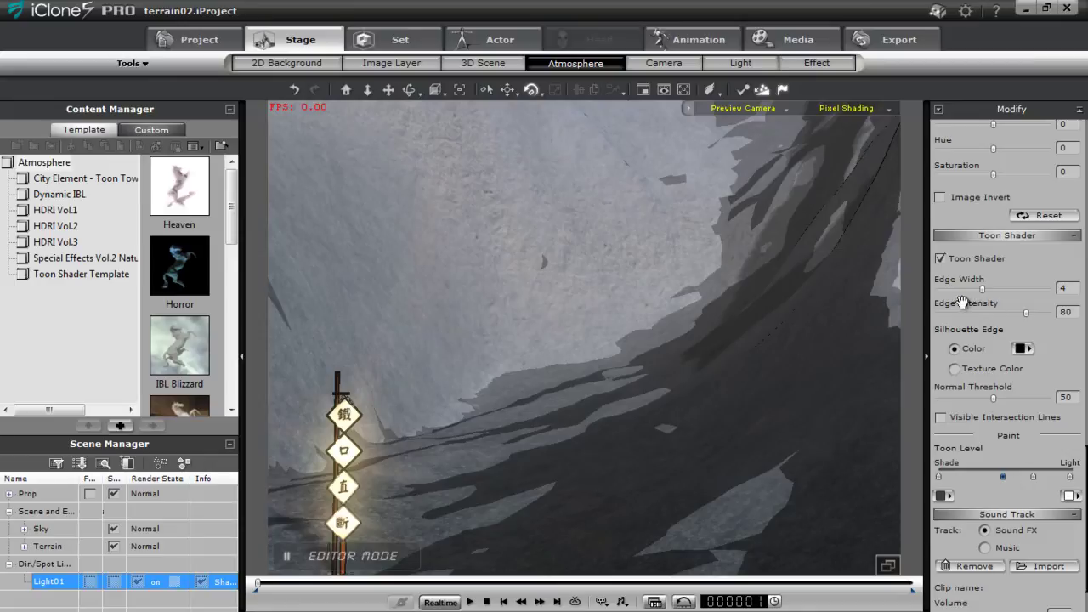
drag(984, 288, 953, 305)
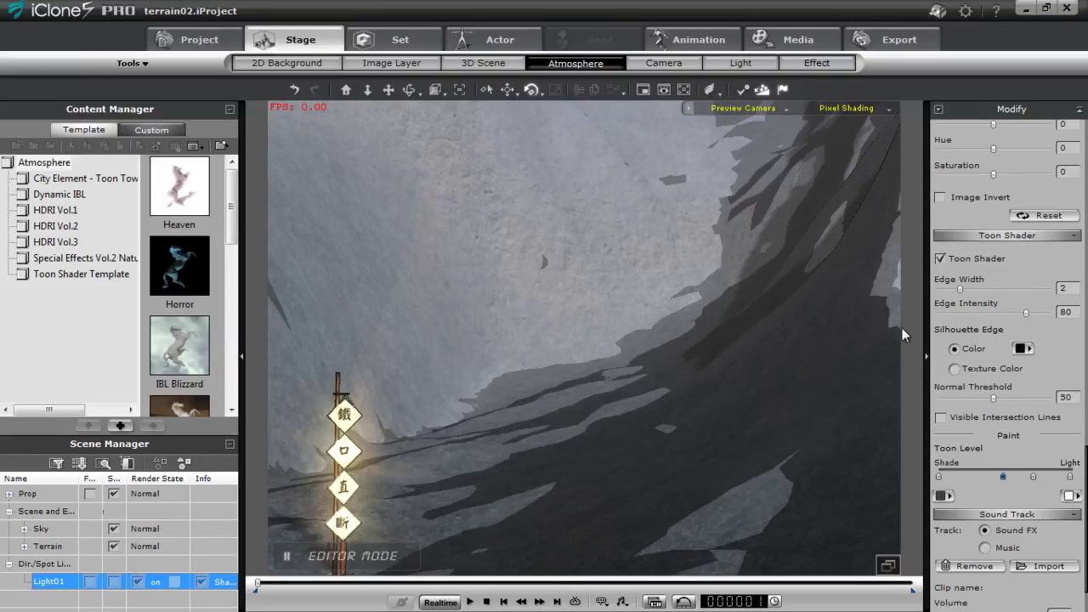
Raise the HDR brightness threshold to 100 to remove the glow from the sign
alt+drag(473, 452, 495, 407)
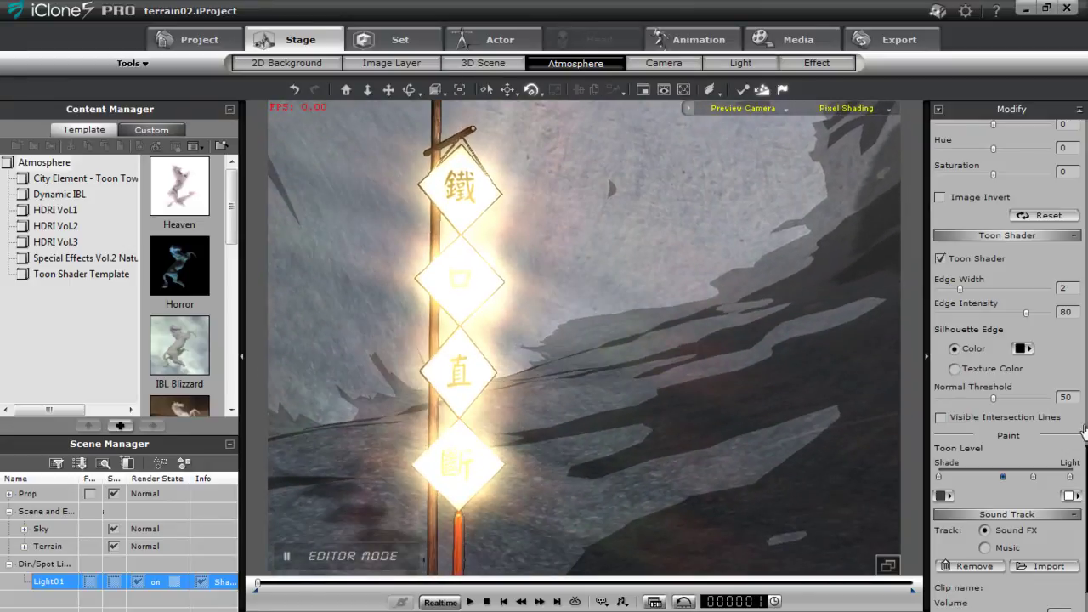
drag(1083, 463, 1085, 212)
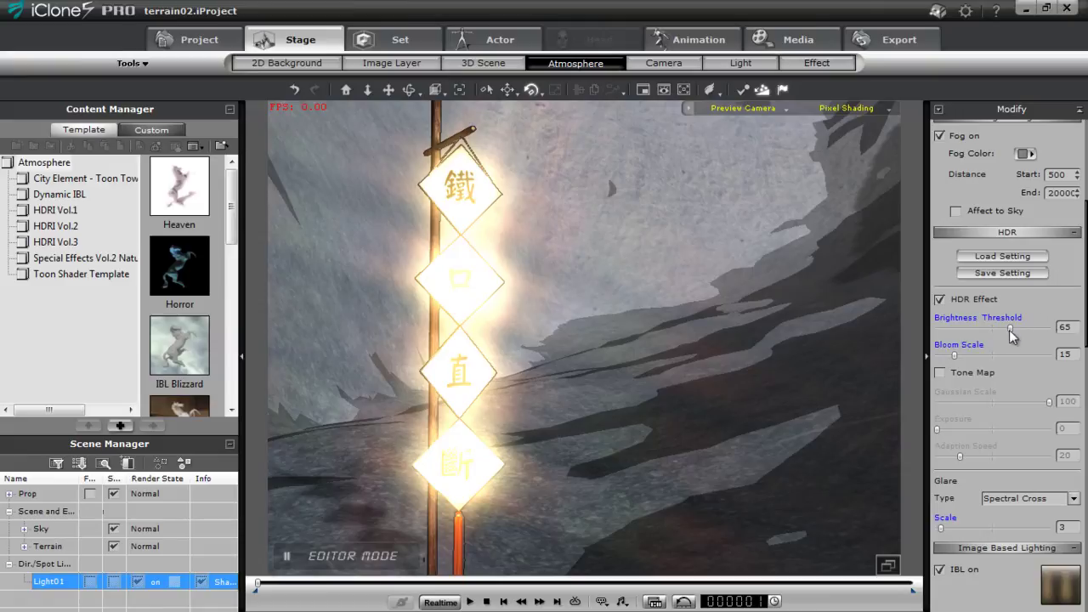
drag(1011, 329, 1051, 327)
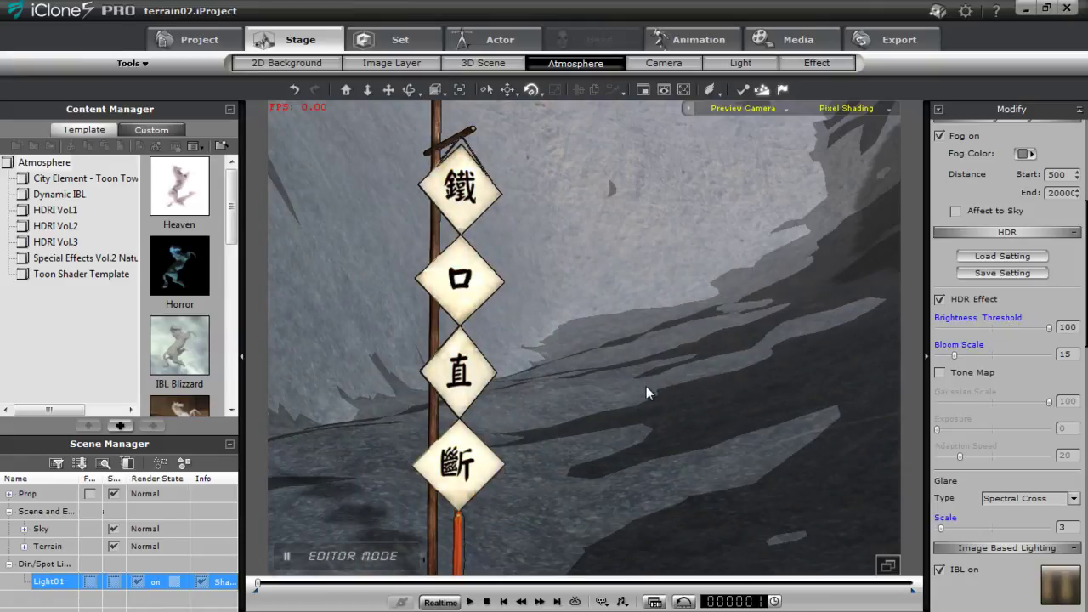
Select the Sign A_3 prop and inspect its toon shading against the valley slopes
mouse_move(692, 443)
middle_down()
mouse_move(692, 418)
mouse_move(693, 448)
middle_up()
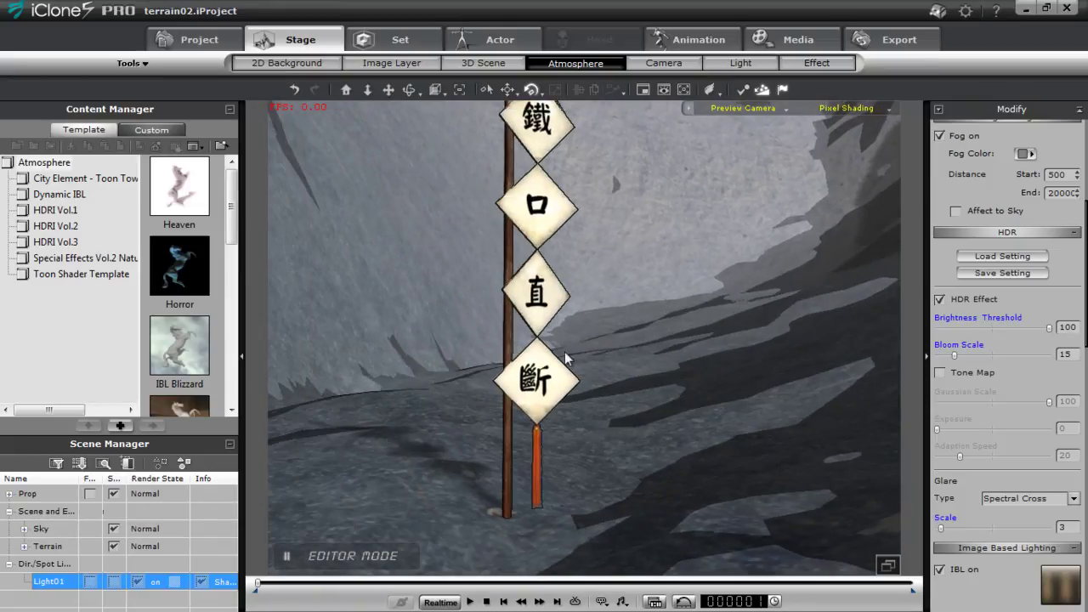
click(516, 291)
middle_drag(667, 253, 573, 361)
right_drag(634, 407, 736, 262)
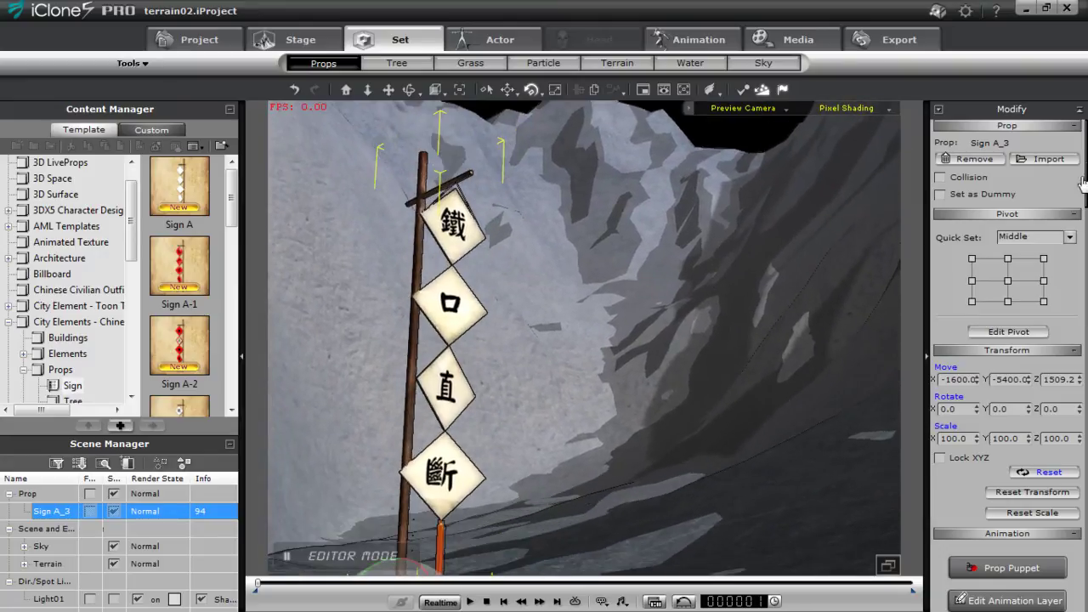
Set the toon edge intensity to 62 and try texture color for the silhouette edge before returning it to color
click(300, 39)
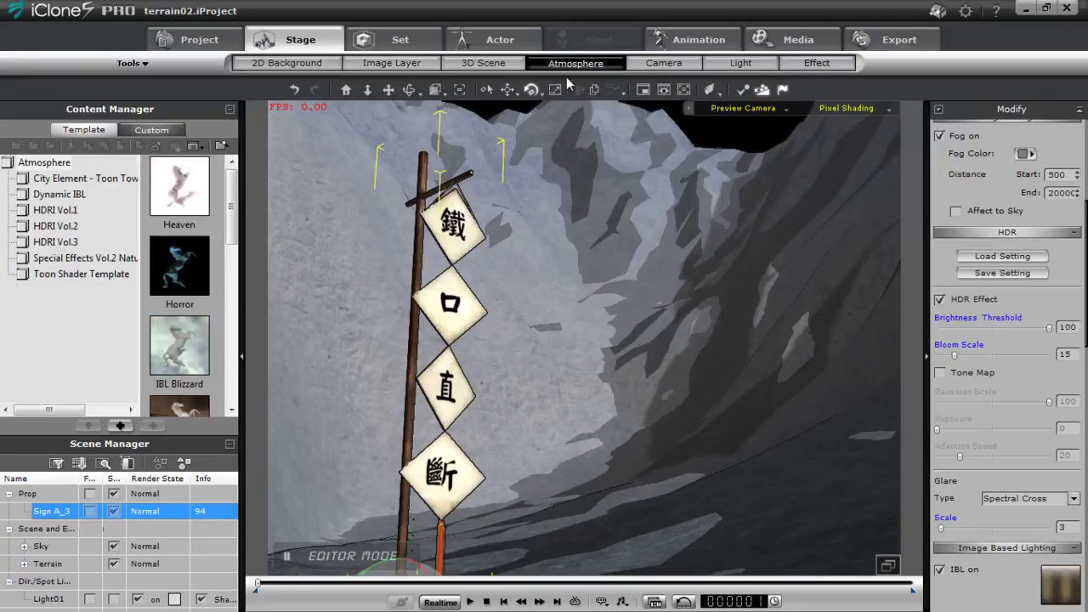
drag(1085, 259, 1083, 576)
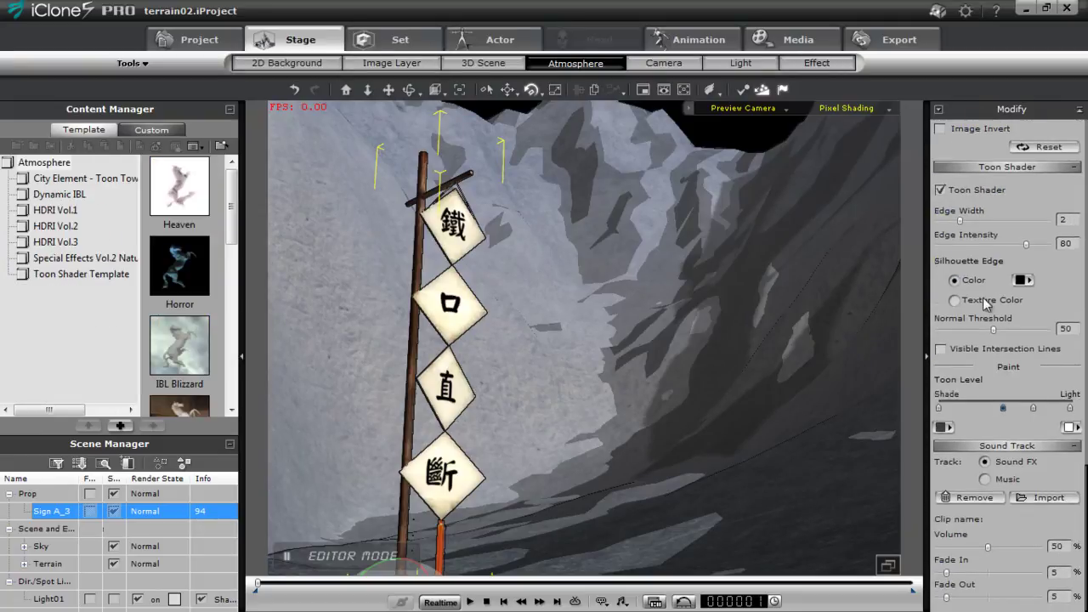
mouse_move(1026, 245)
mouse_down()
mouse_move(993, 252)
mouse_move(1020, 245)
mouse_up()
drag(1047, 246, 1005, 255)
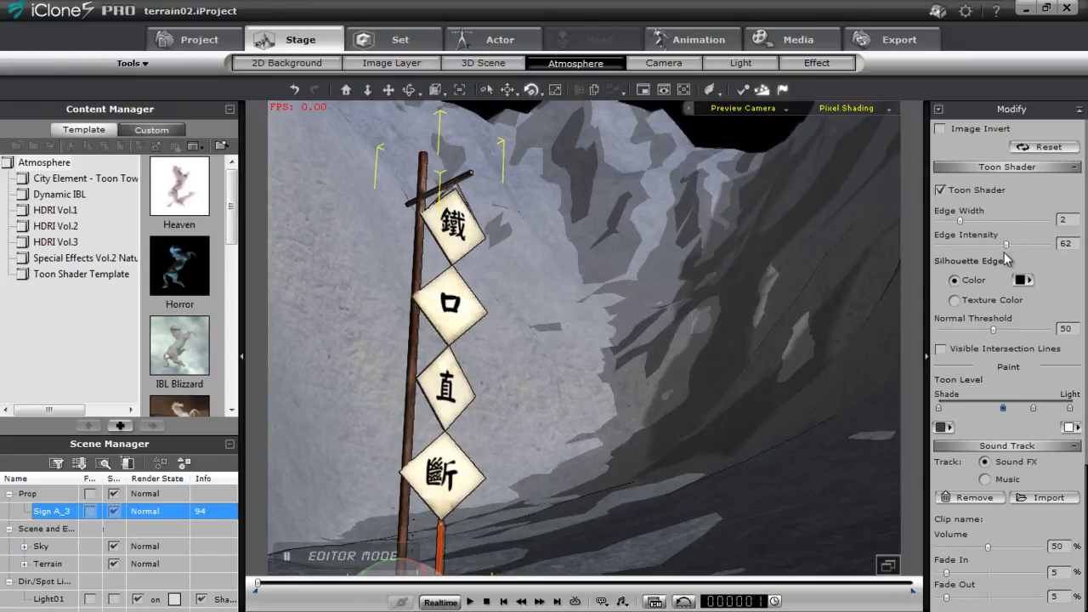
click(956, 301)
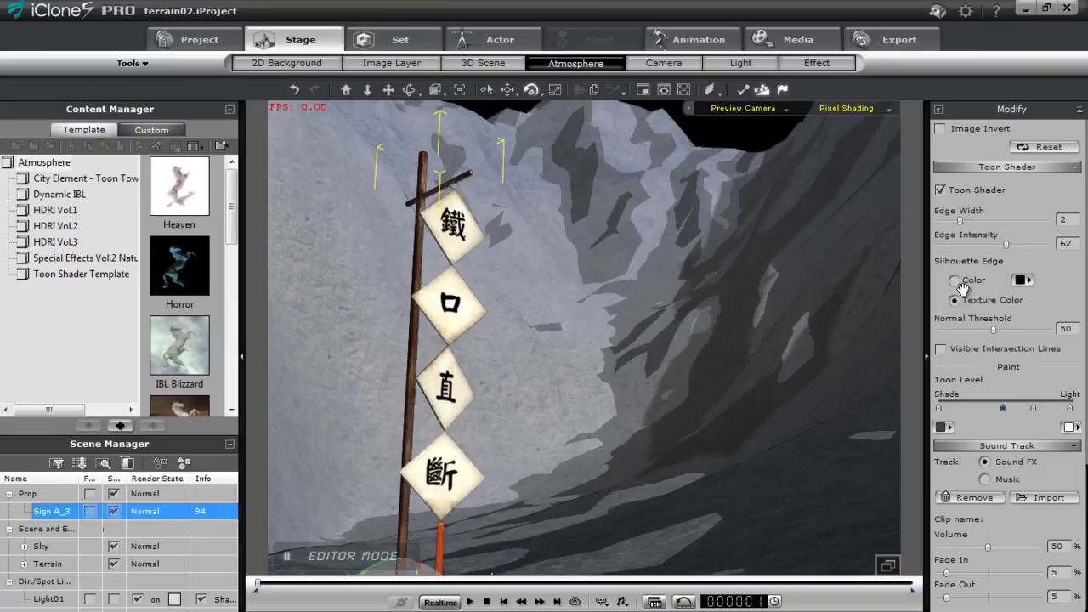
click(954, 282)
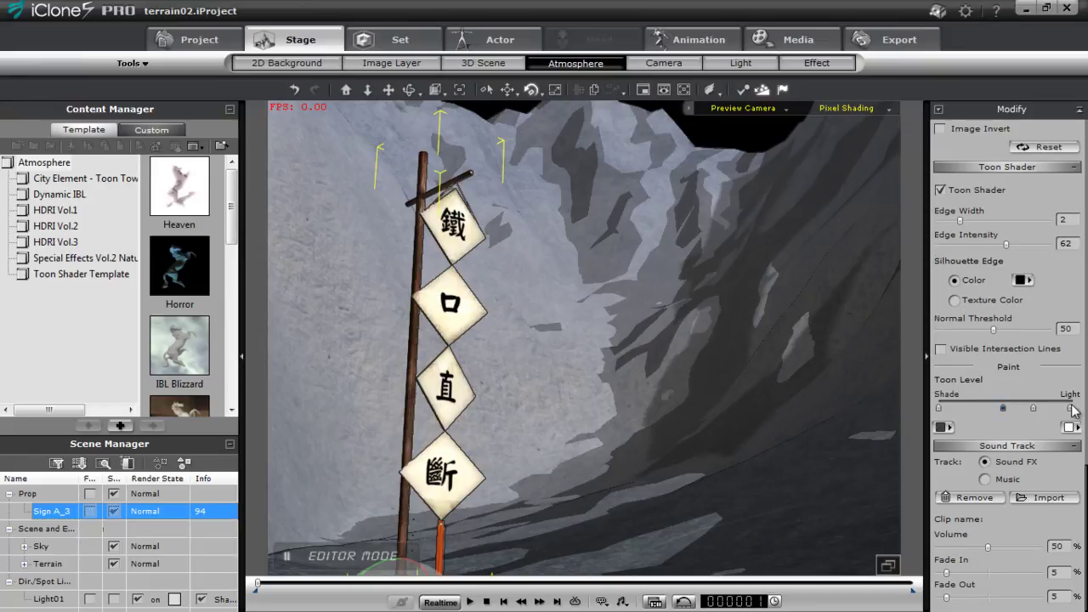
Adjust the image-based lighting color to contrast -6, hue 51 and saturation 40
drag(1084, 510, 1084, 414)
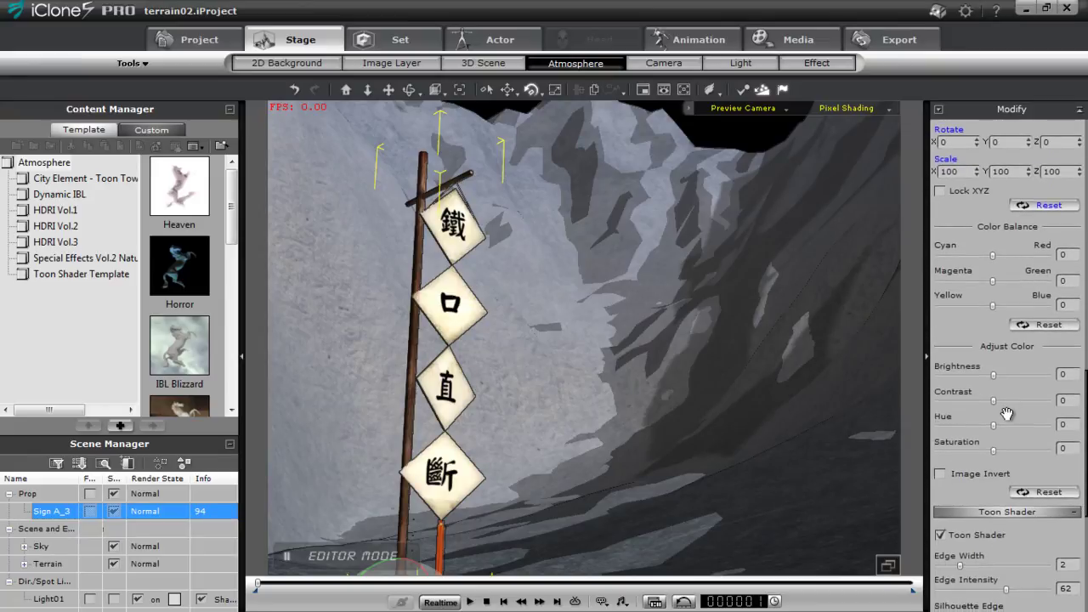
mouse_move(993, 401)
mouse_down()
mouse_move(1037, 407)
mouse_move(990, 407)
mouse_up()
mouse_move(1085, 488)
mouse_down()
mouse_move(1084, 400)
mouse_move(1085, 484)
mouse_up()
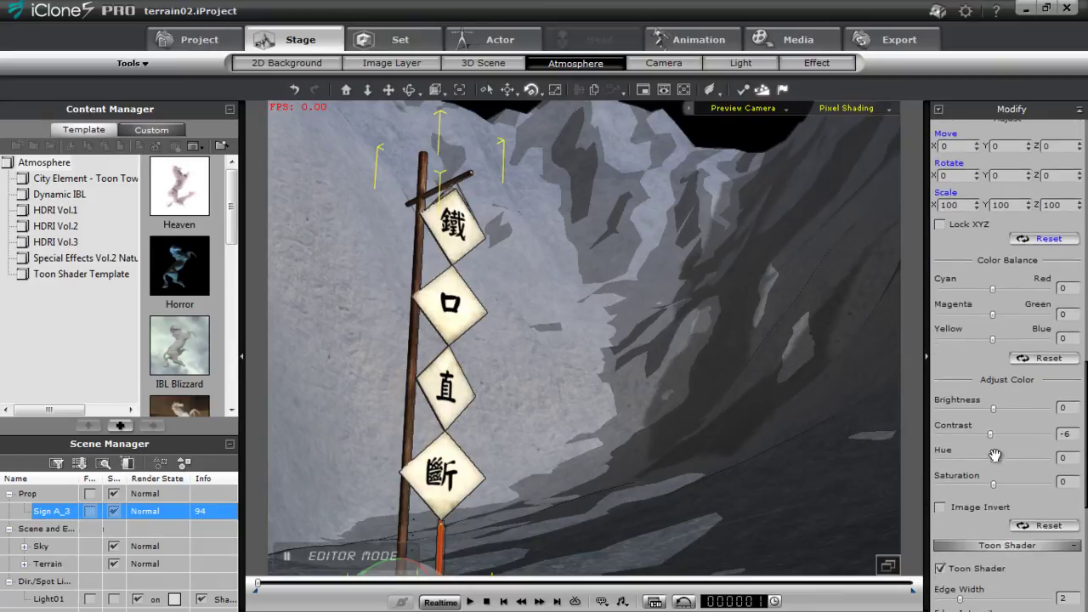
drag(993, 459, 1017, 484)
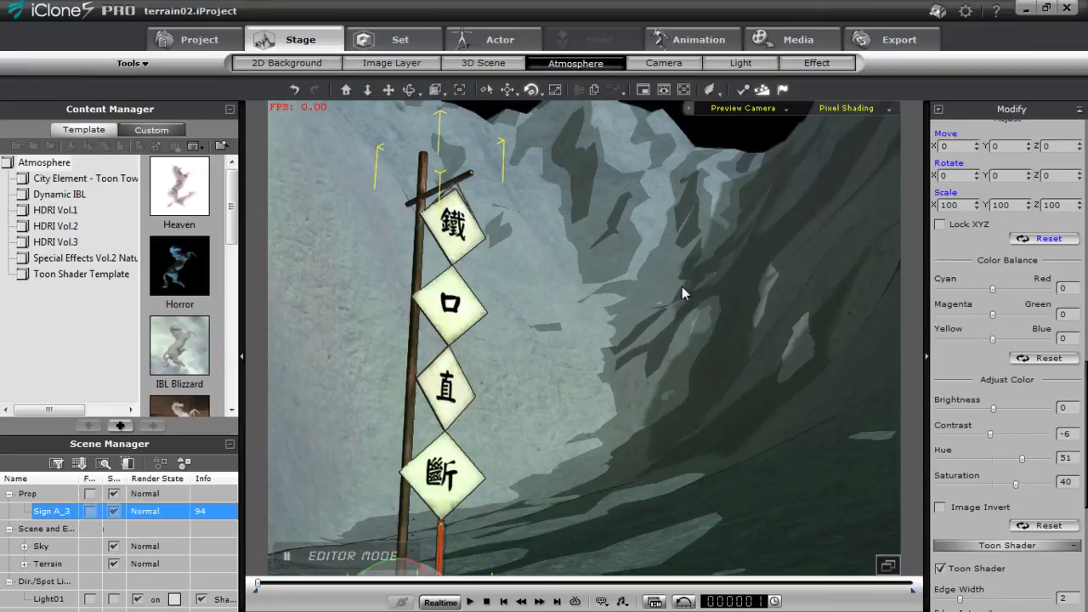
Examine the toon-shaded terrain from several angles, checking the peaks, ridges and valley under the tinted lighting
drag(682, 287, 611, 335)
drag(602, 282, 614, 447)
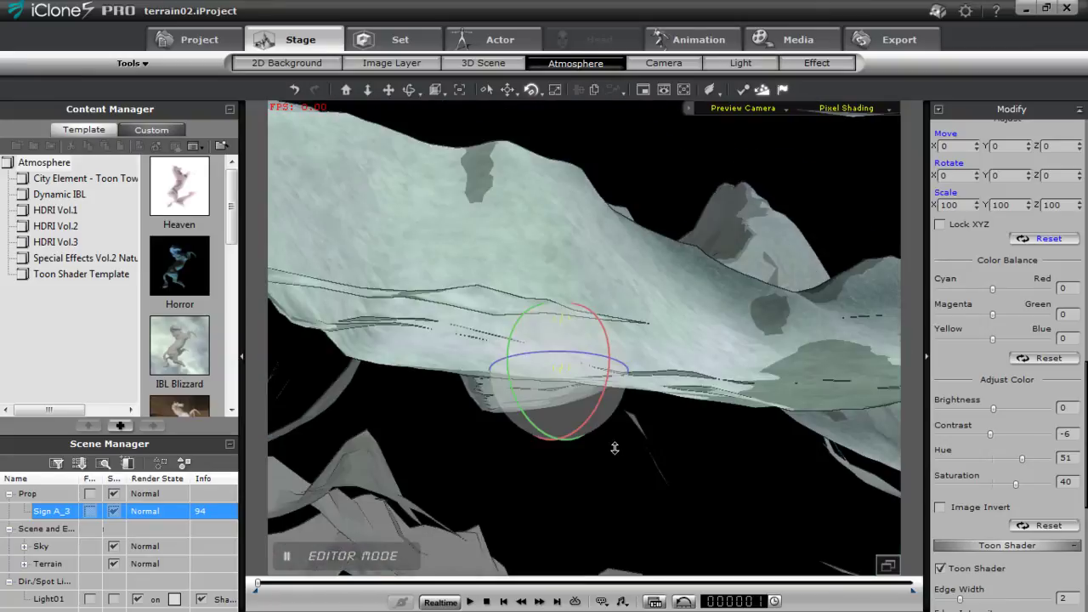
drag(584, 252, 595, 418)
drag(704, 276, 676, 381)
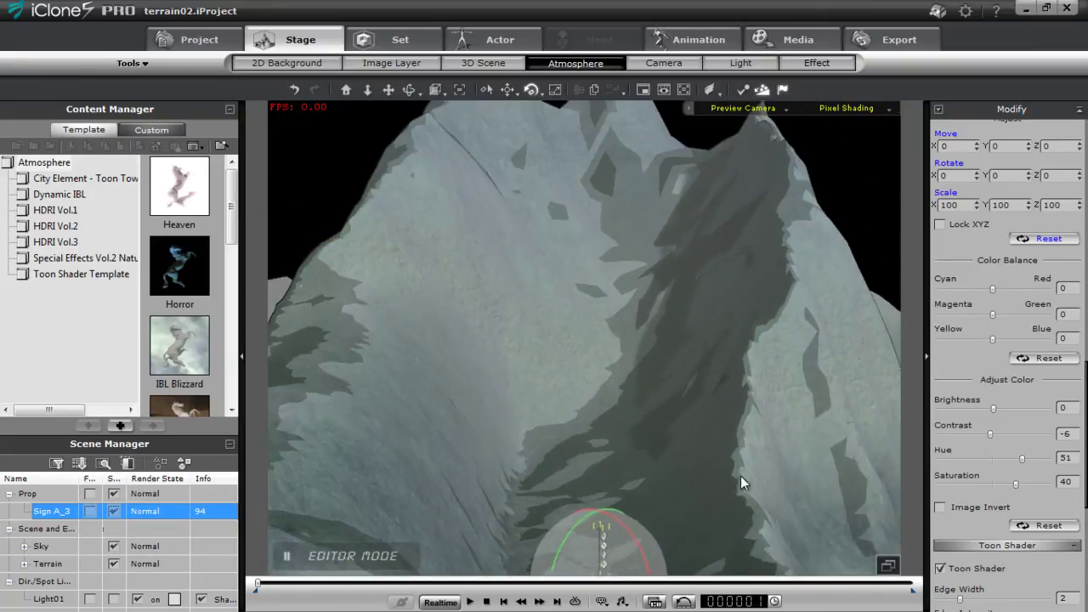
scroll(940, 374, up, 1)
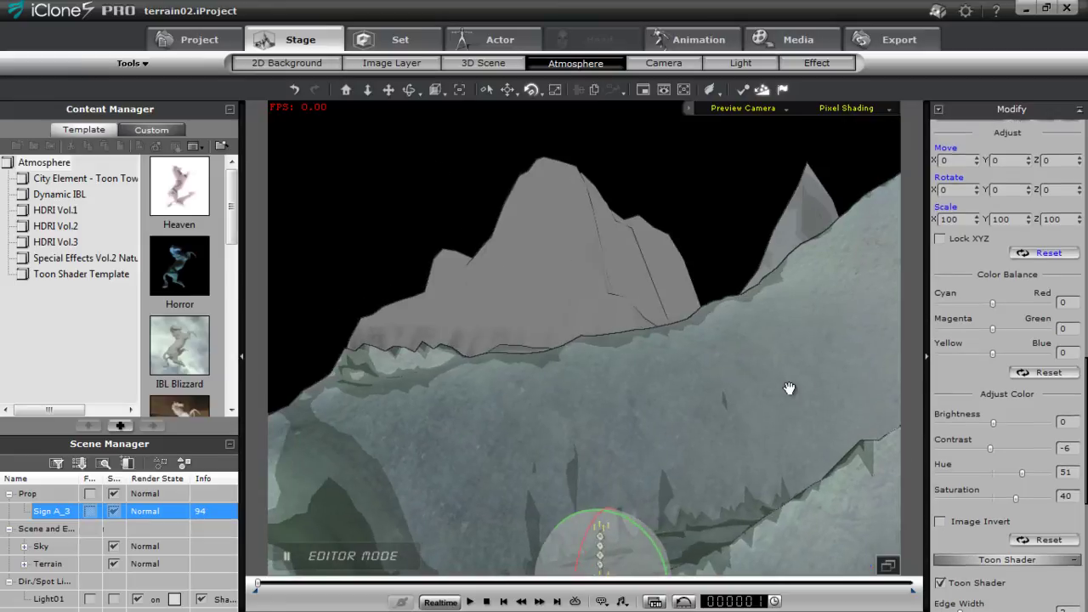
drag(821, 376, 672, 392)
drag(790, 391, 352, 457)
drag(725, 395, 408, 434)
drag(23, 506, 37, 508)
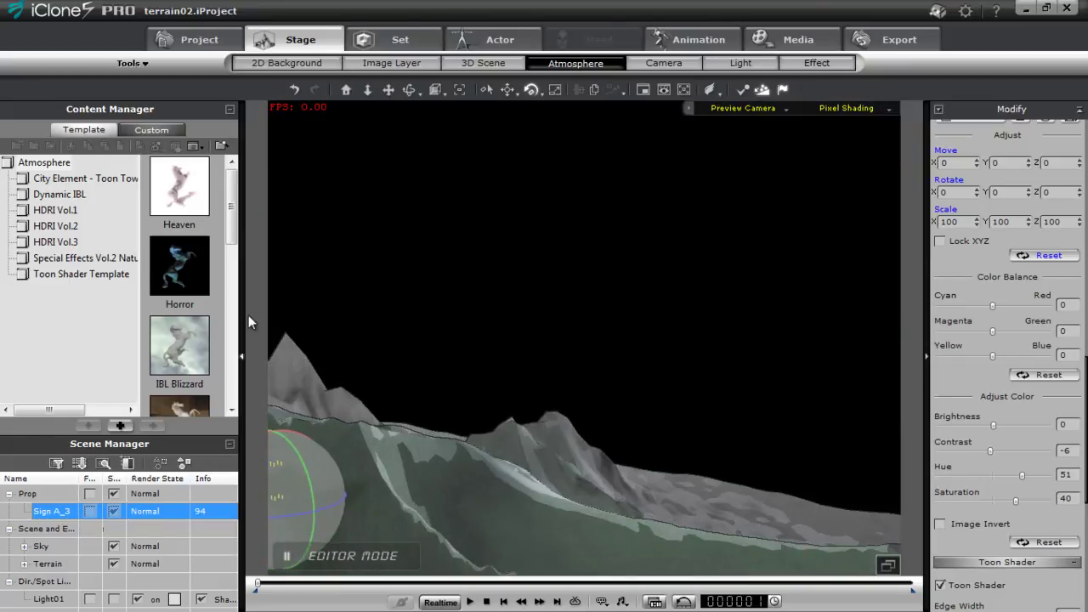
mouse_move(320, 391)
mouse_down()
mouse_move(488, 451)
mouse_move(396, 321)
mouse_move(306, 493)
mouse_move(115, 450)
mouse_move(127, 449)
mouse_up()
mouse_move(458, 323)
mouse_down()
mouse_move(750, 297)
mouse_move(786, 310)
mouse_up()
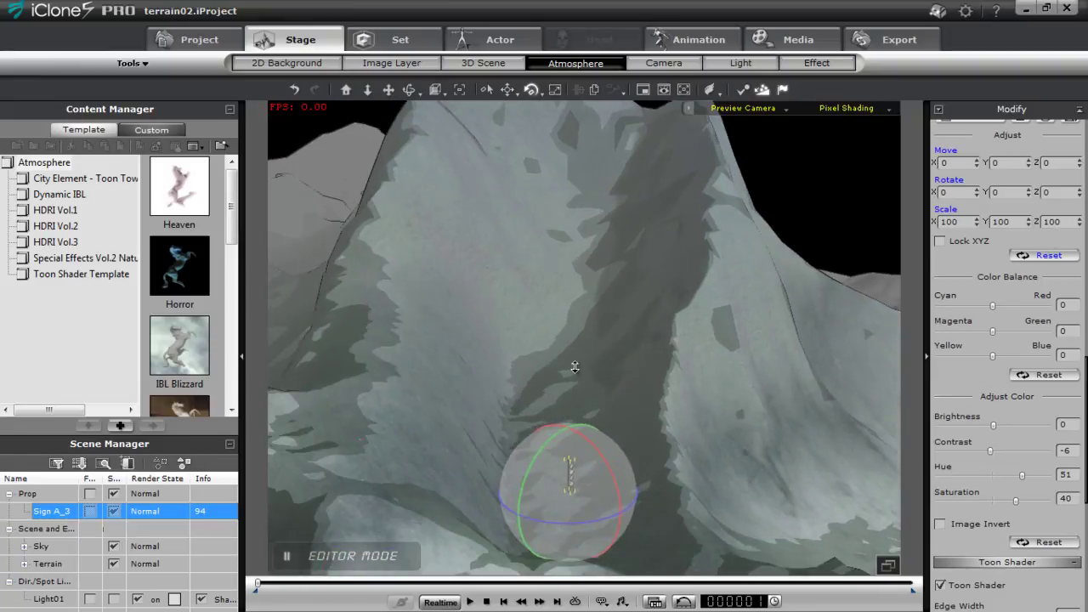
drag(575, 368, 593, 478)
drag(412, 383, 799, 297)
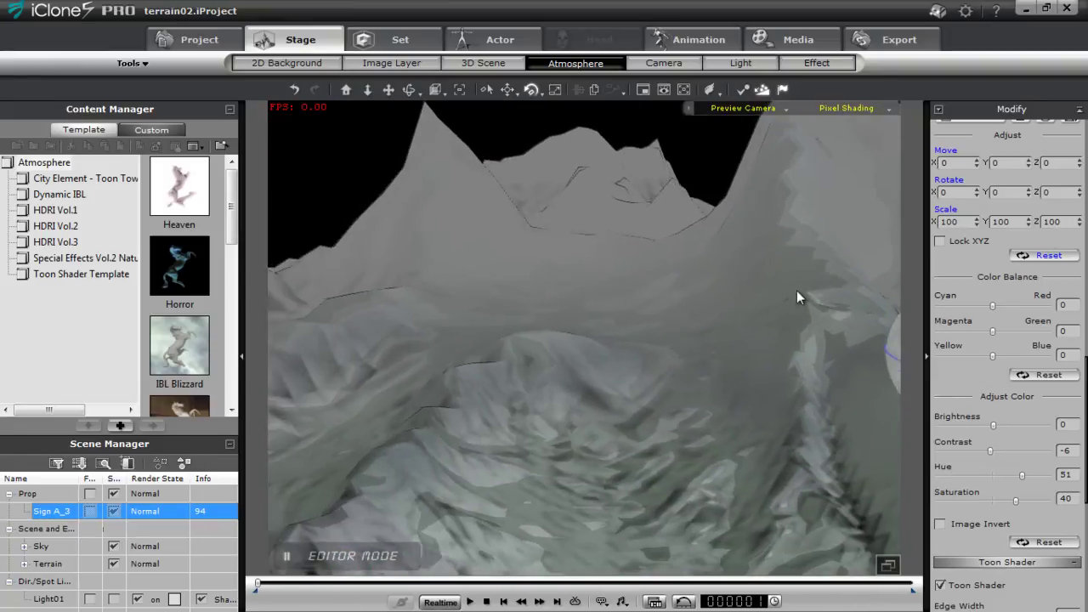
right_drag(589, 413, 714, 440)
drag(679, 463, 646, 383)
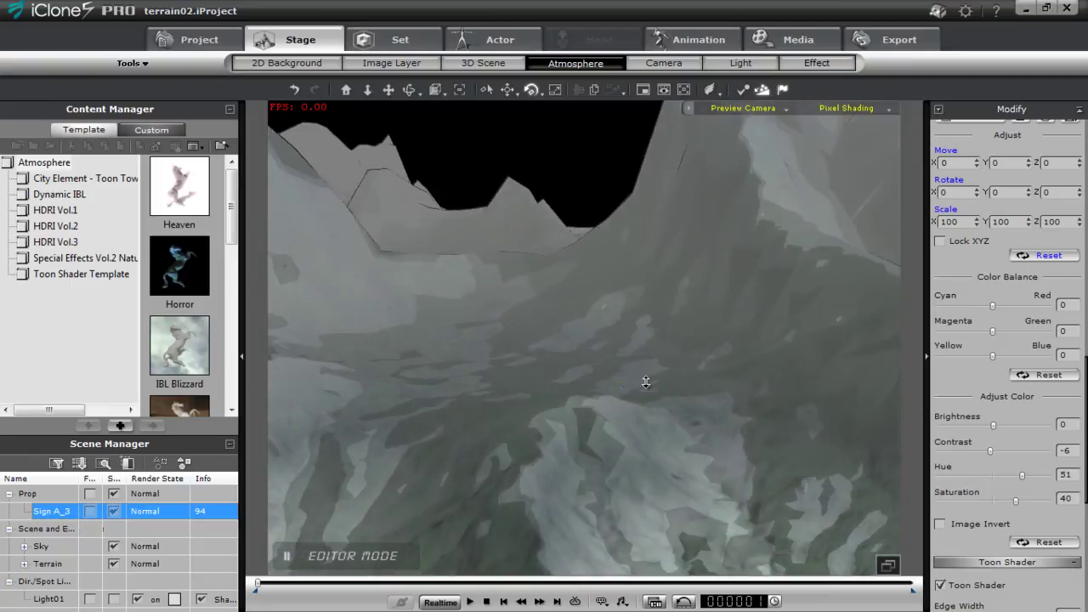
Turn off the atmosphere's fog and bring the mountain peaks into view
drag(1086, 366, 979, 275)
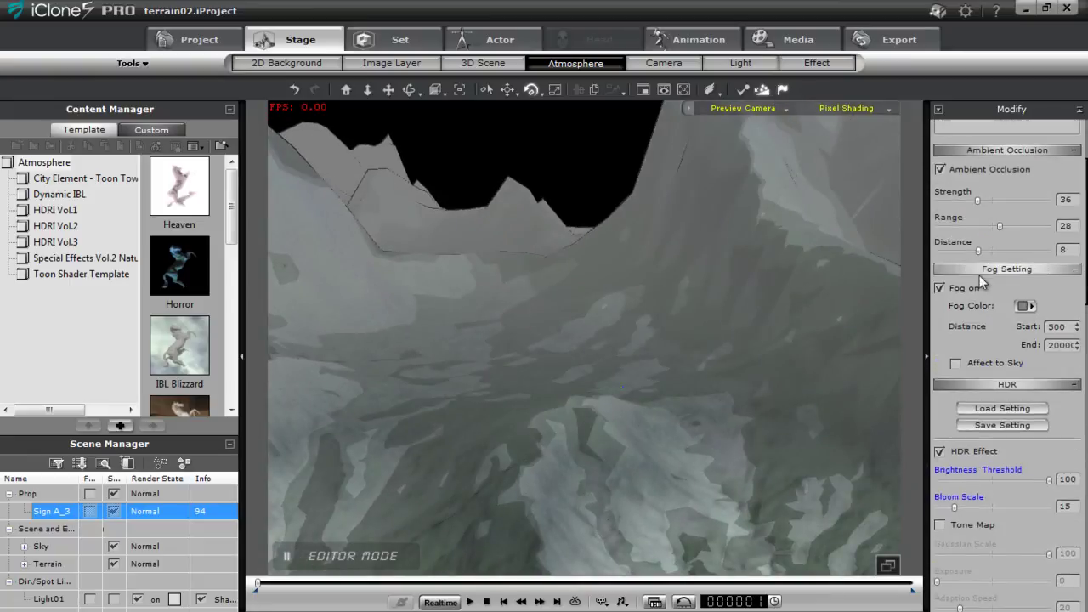
click(938, 286)
drag(656, 261, 841, 374)
drag(1085, 319, 1085, 553)
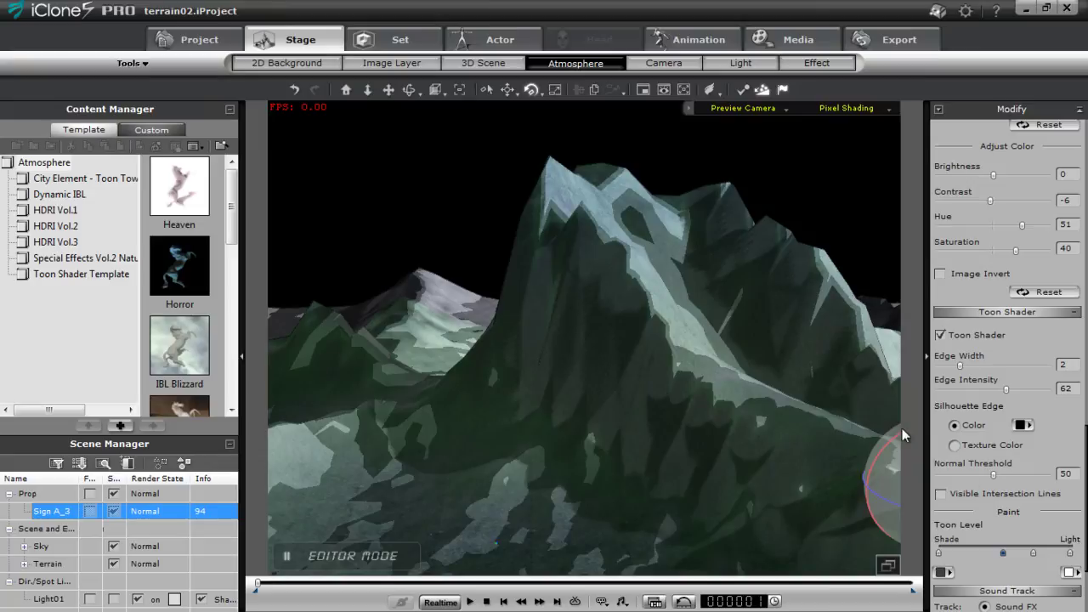
drag(231, 213, 226, 389)
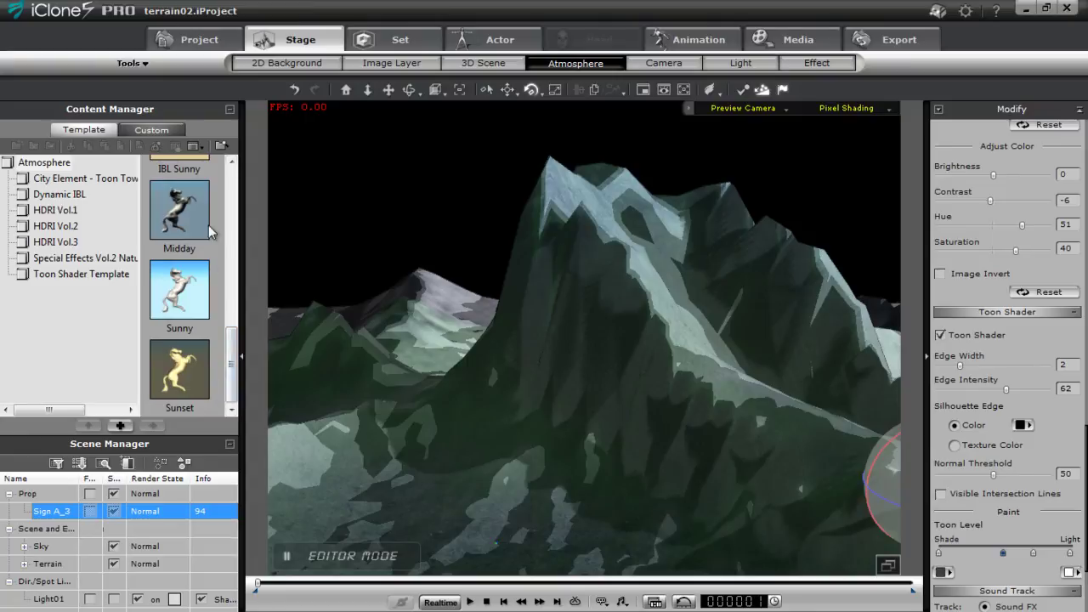
drag(1085, 529, 1086, 557)
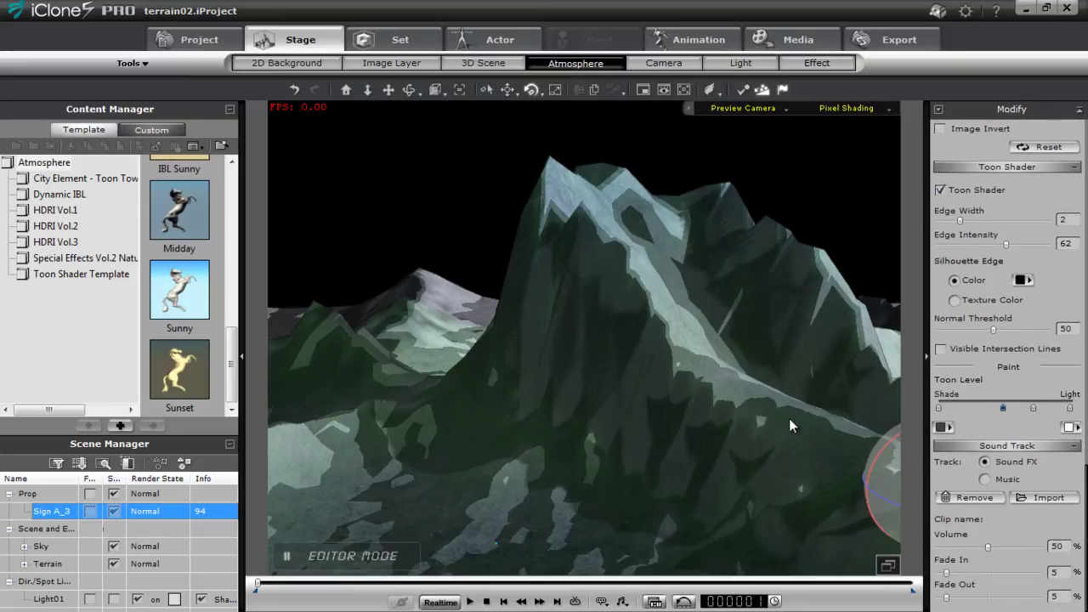